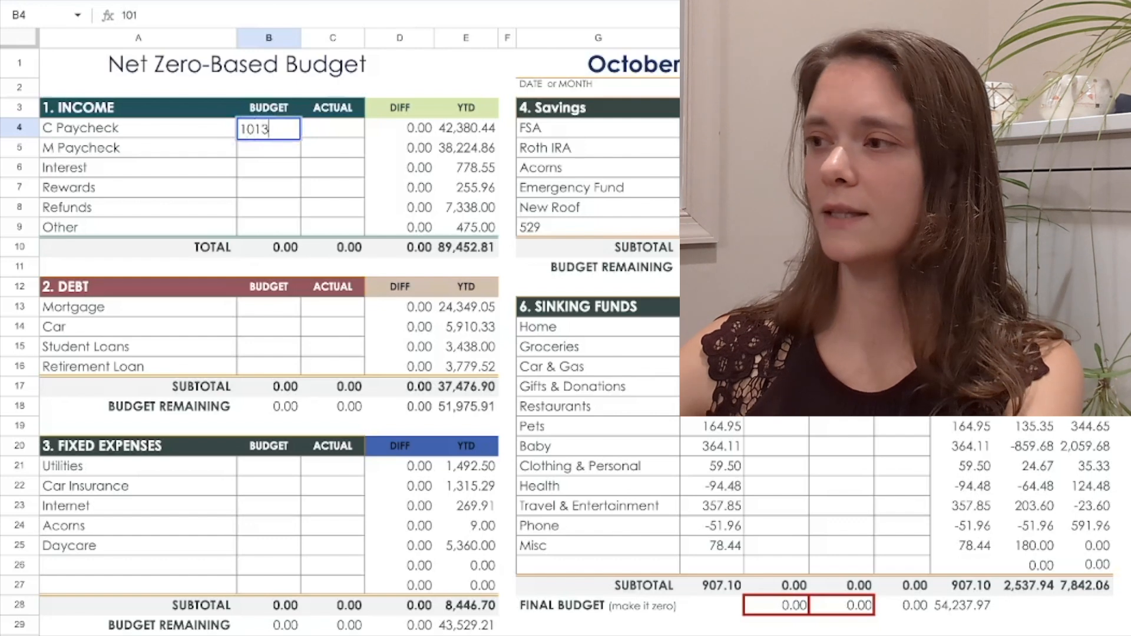
Enter October budget income of 10134.82 for C Paycheck and 4359.32 for M Paycheck
type(".82")
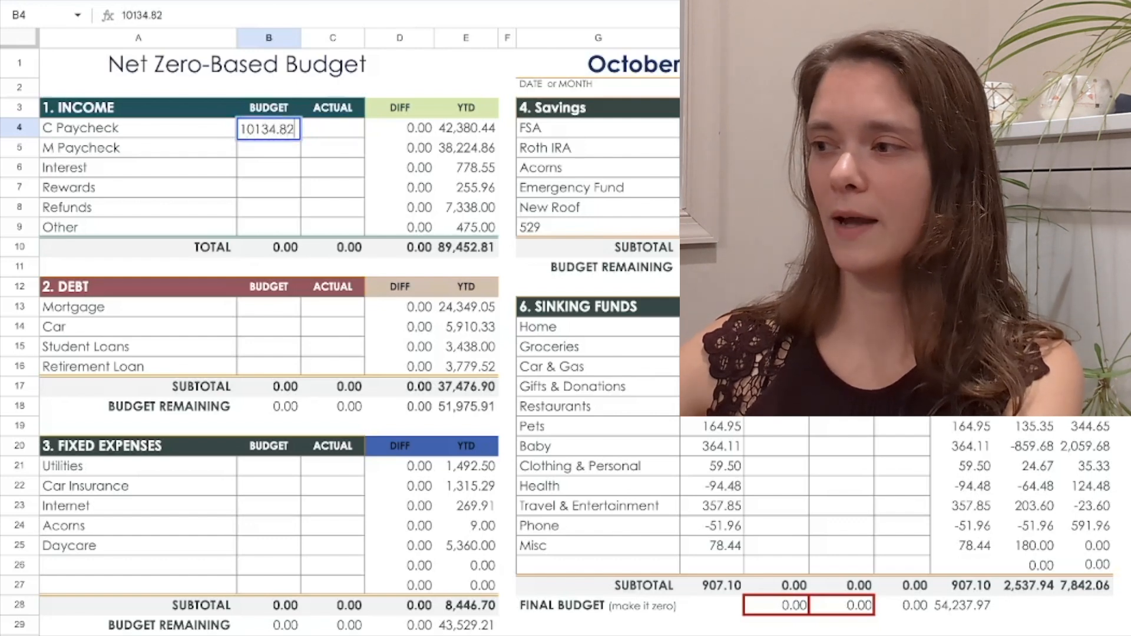
key("Return")
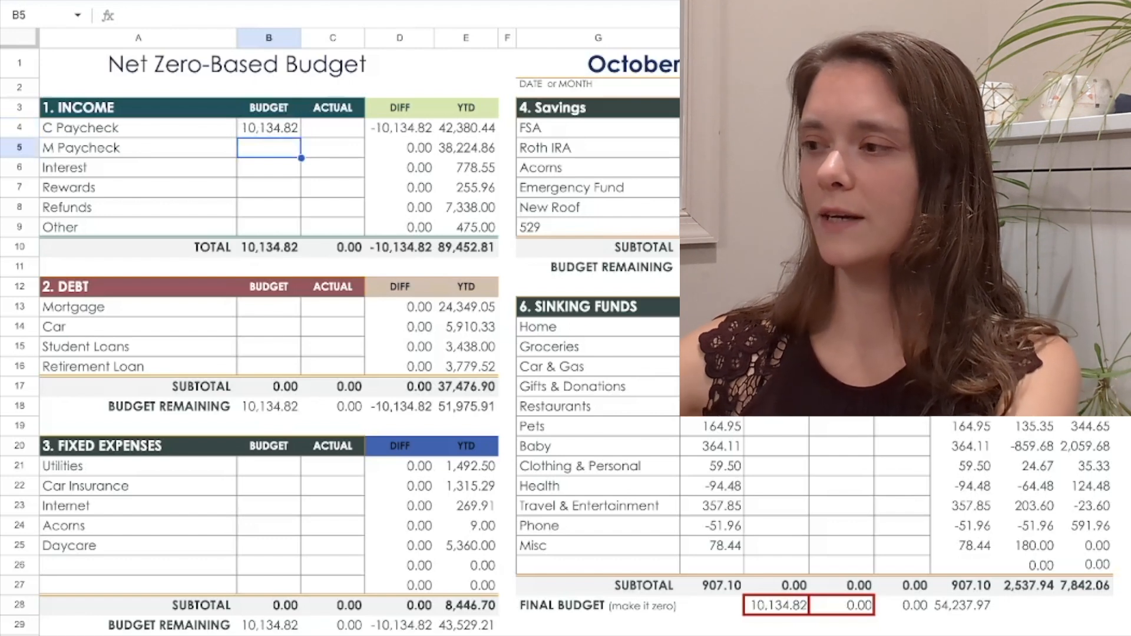
type("4359")
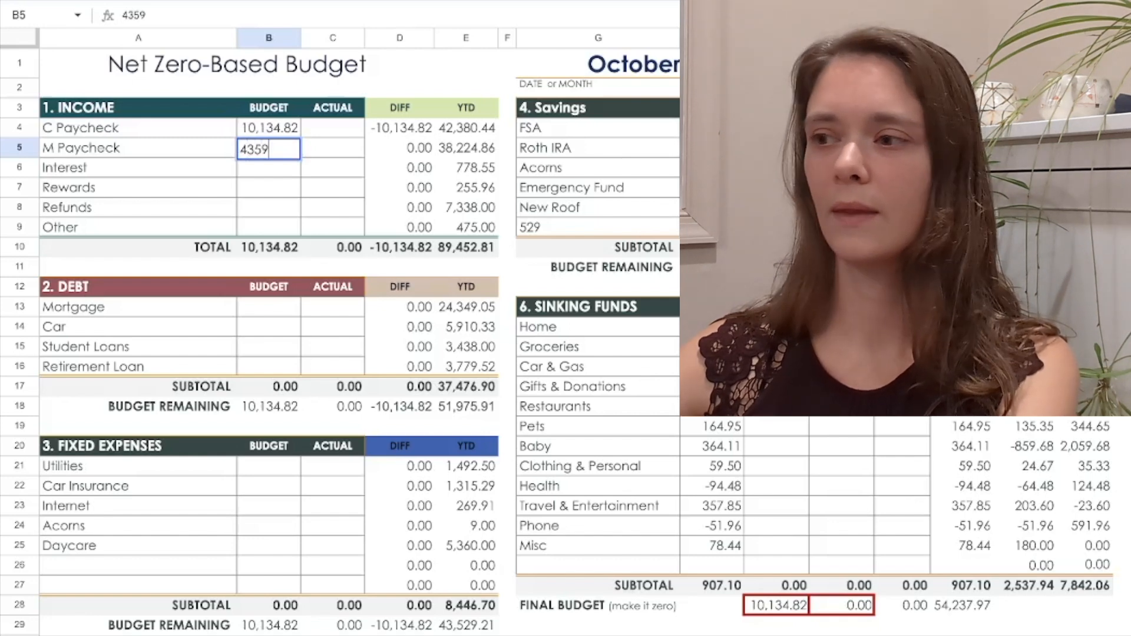
type(".3")
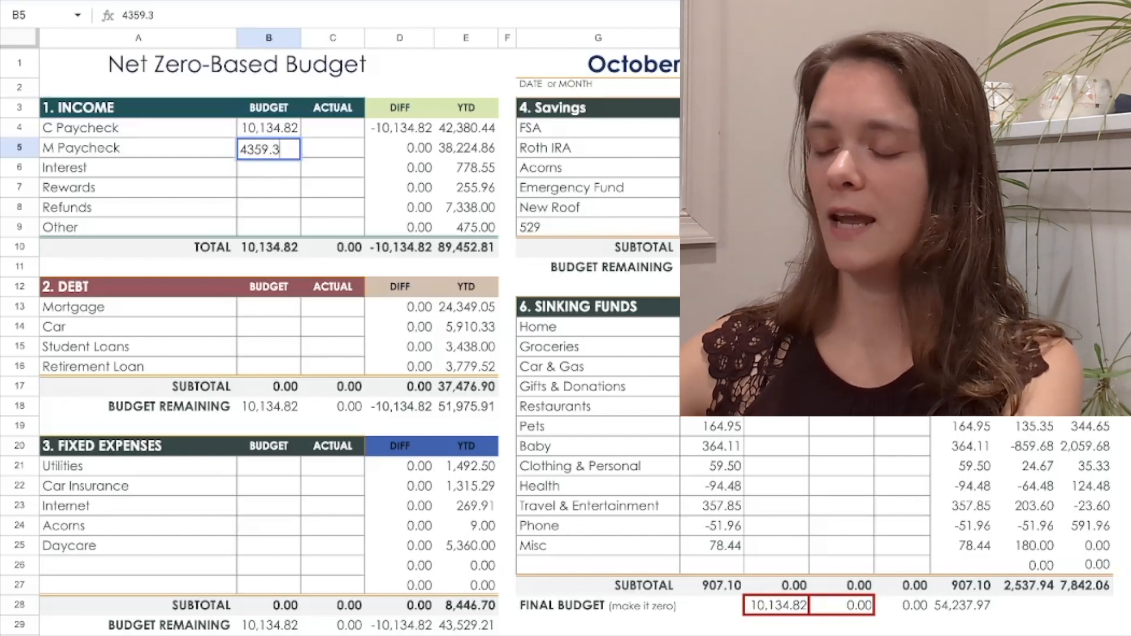
type("2")
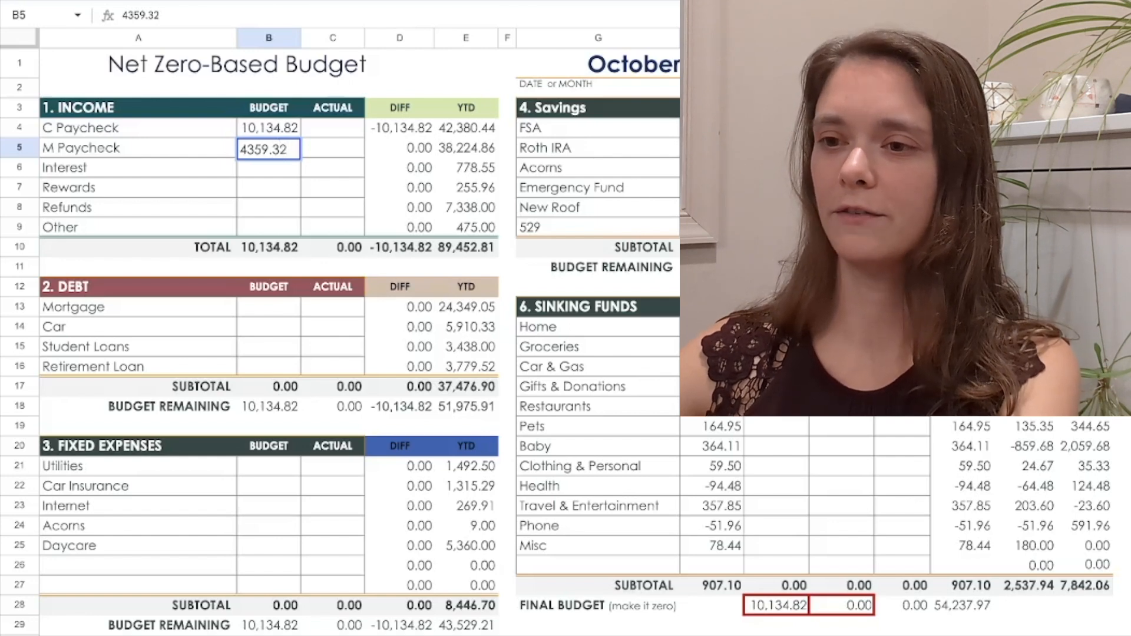
key("Return")
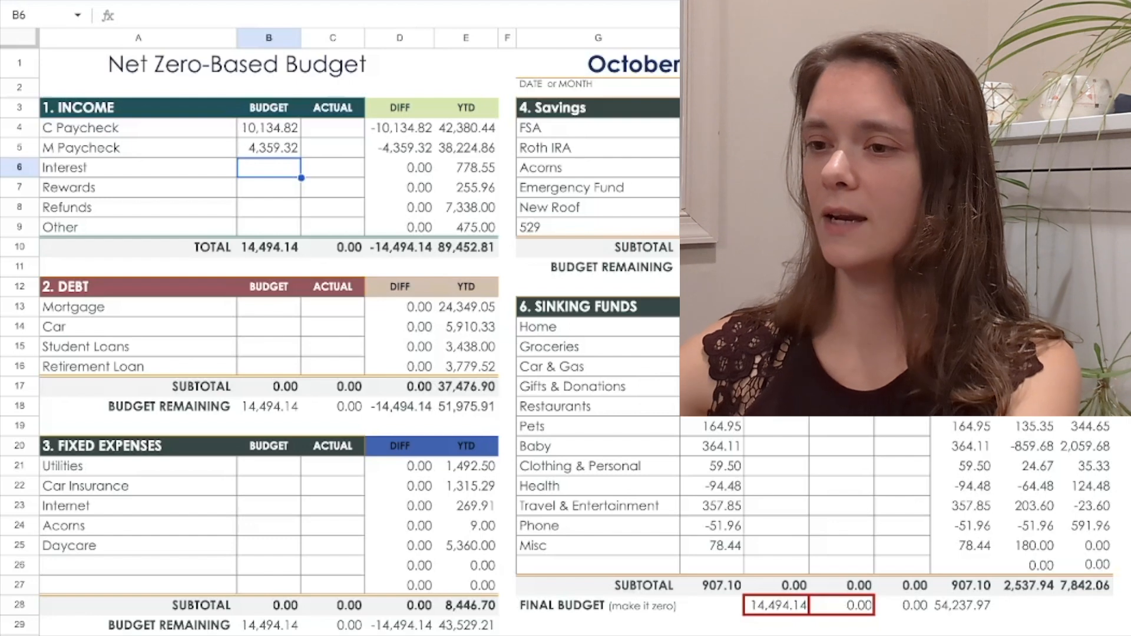
Budget 6.08 for Interest income and 0 each for Rewards, Refunds and Other
type("6.08")
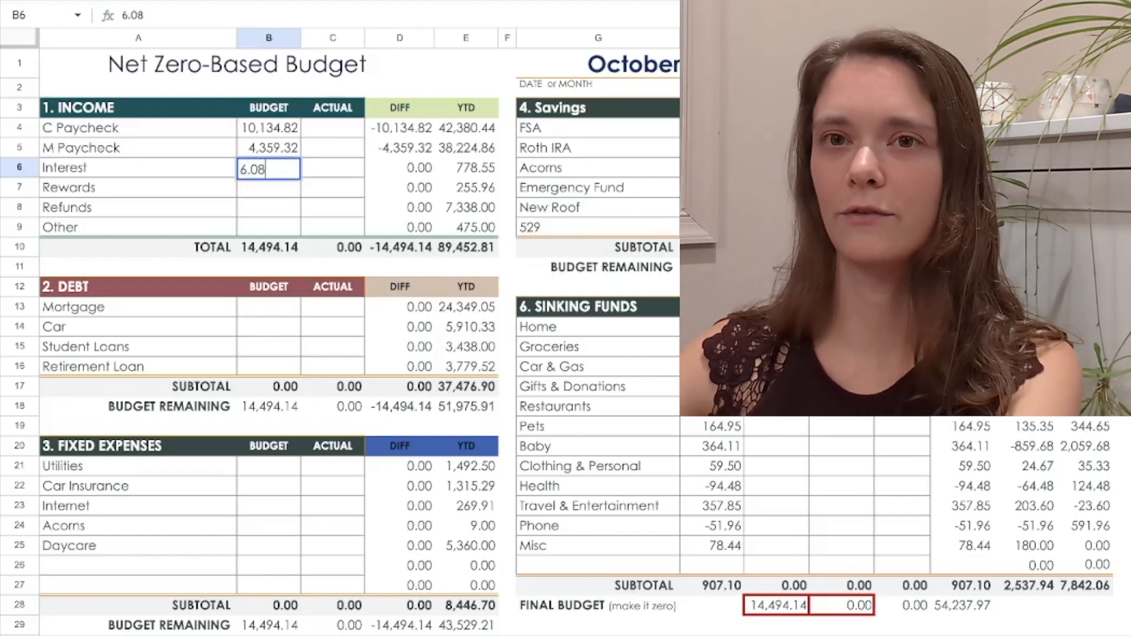
key("Return")
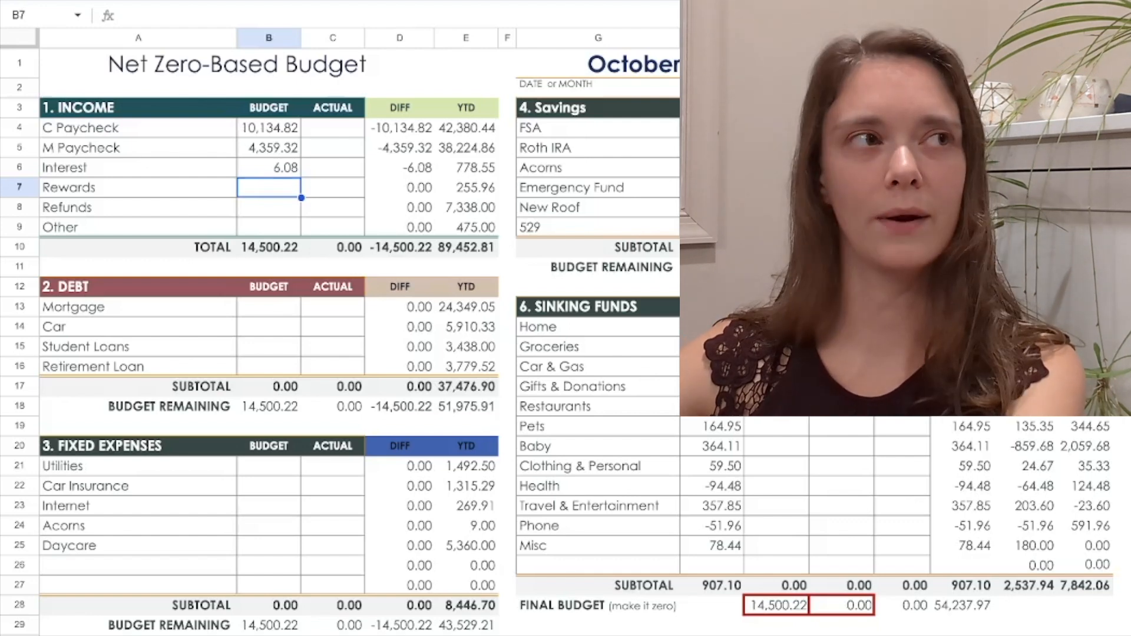
type("0")
key("Return")
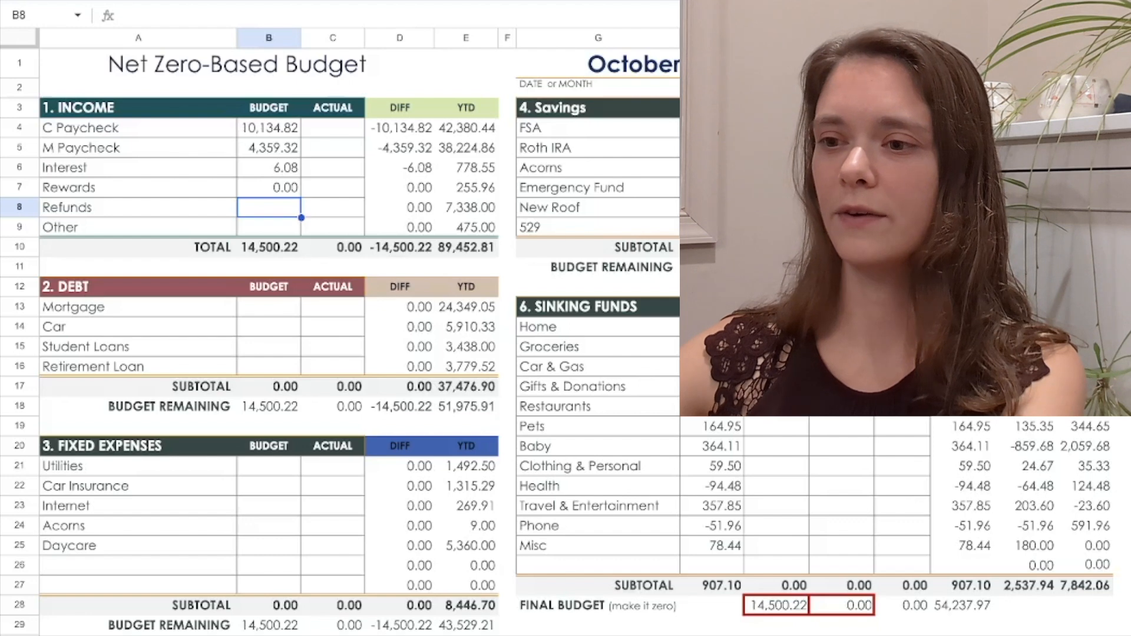
type("0")
key("Return")
type("0")
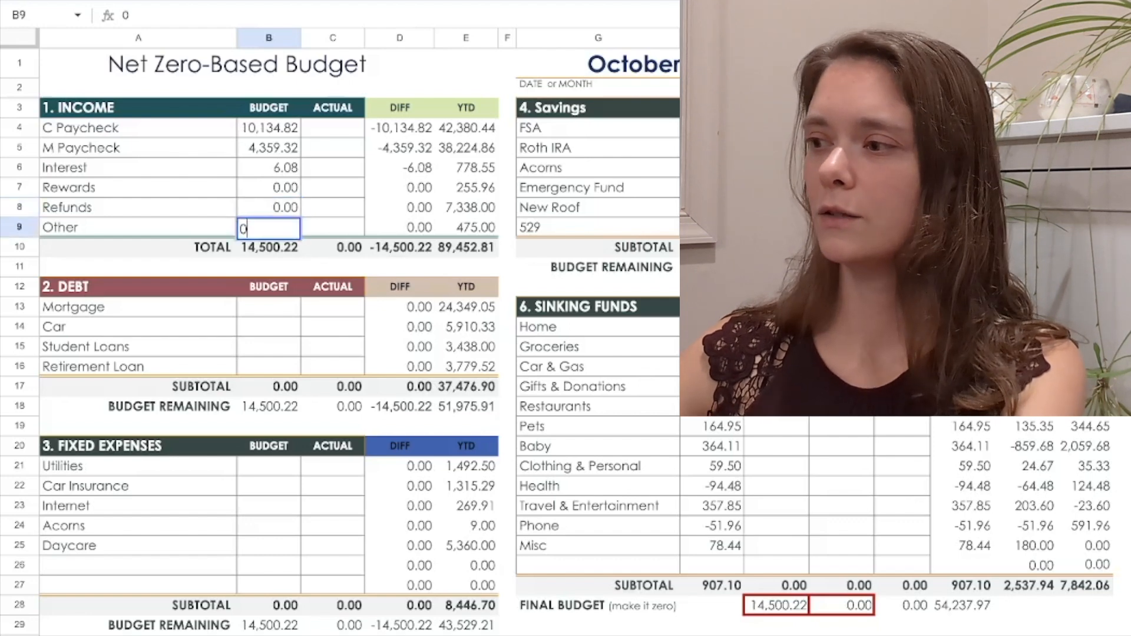
key("Return")
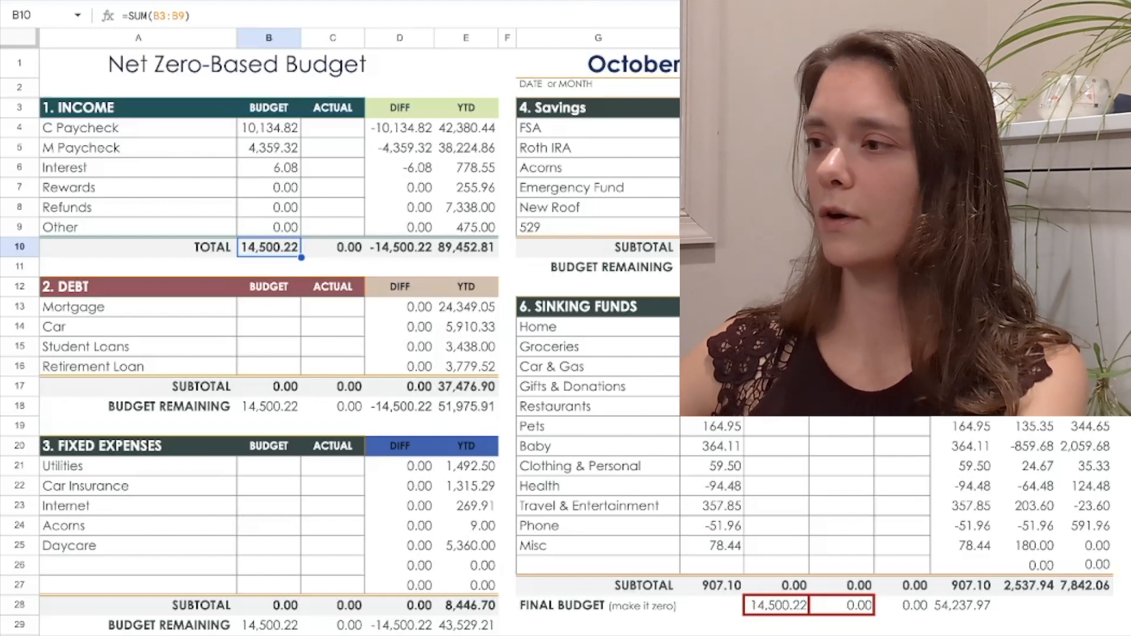
In the Debt section, budget 2705.45 for Mortgage and the formula =311.07*2 for Car
left_click(269, 307)
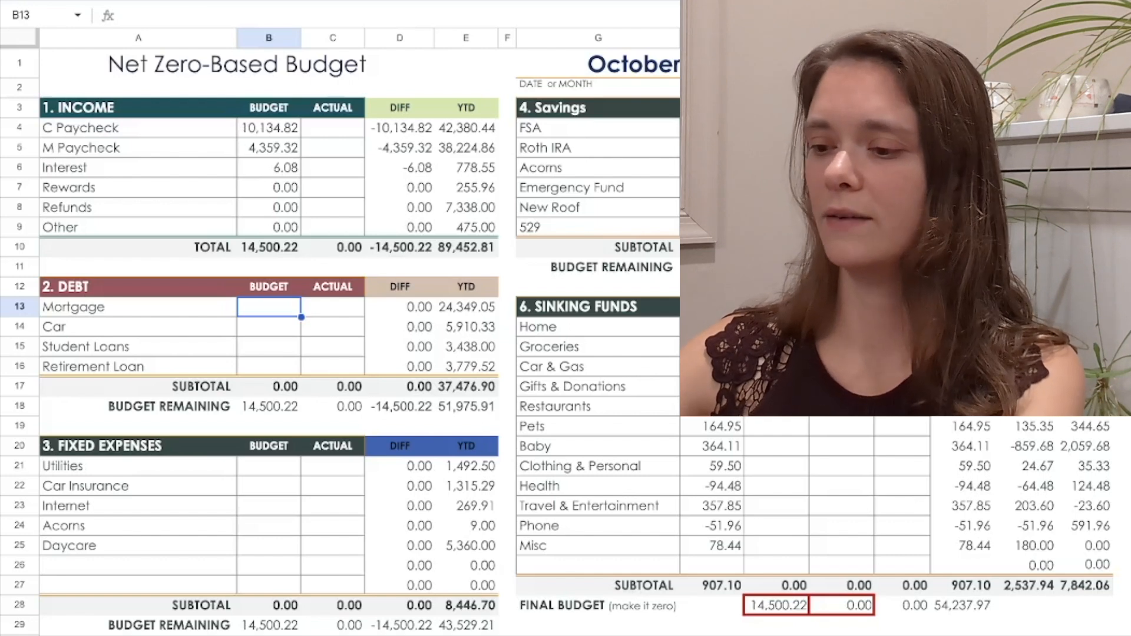
type("27")
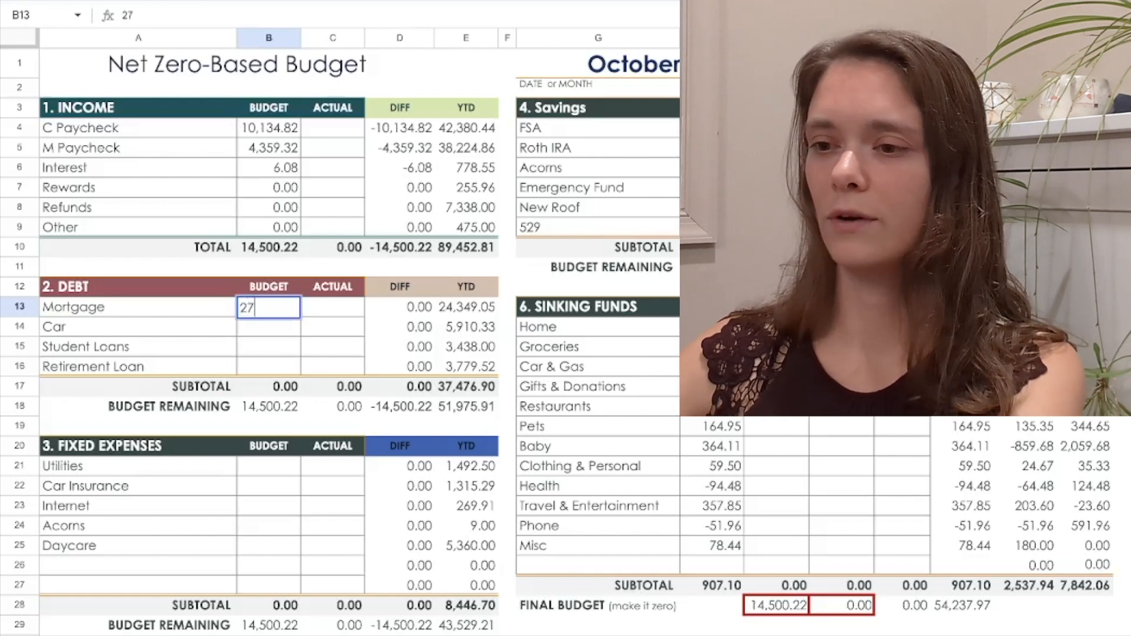
type("05")
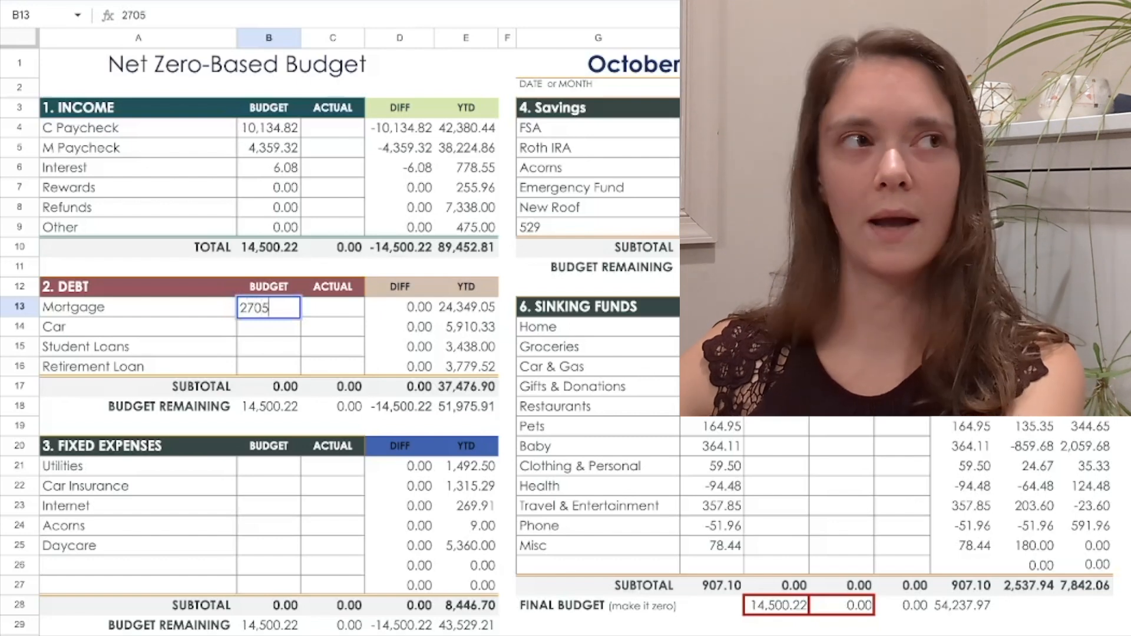
type(".45")
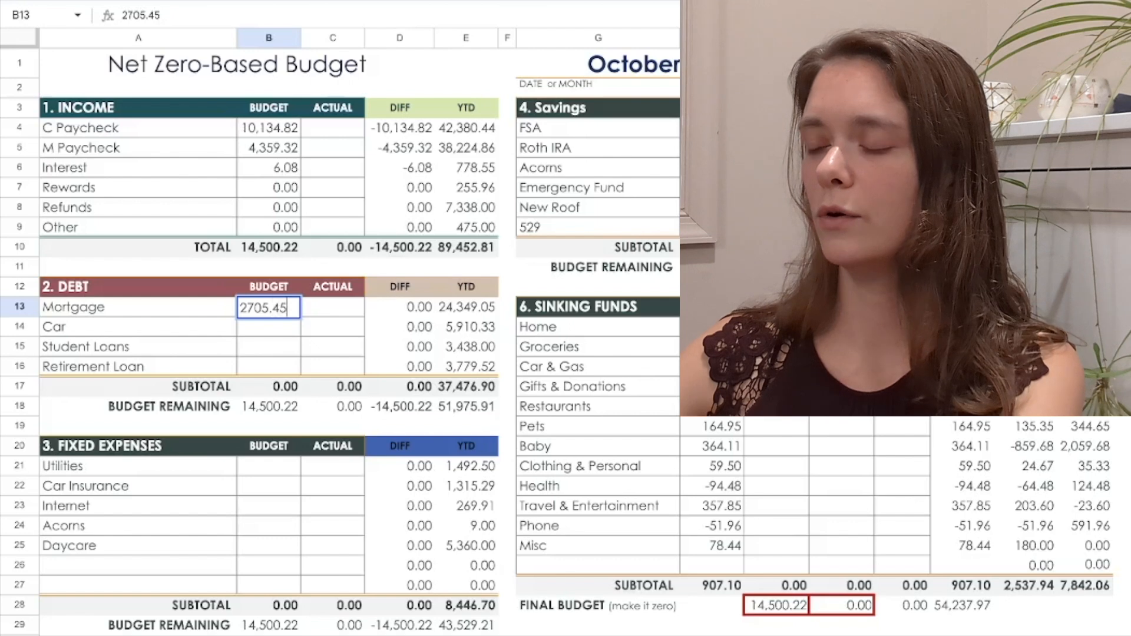
key("Return")
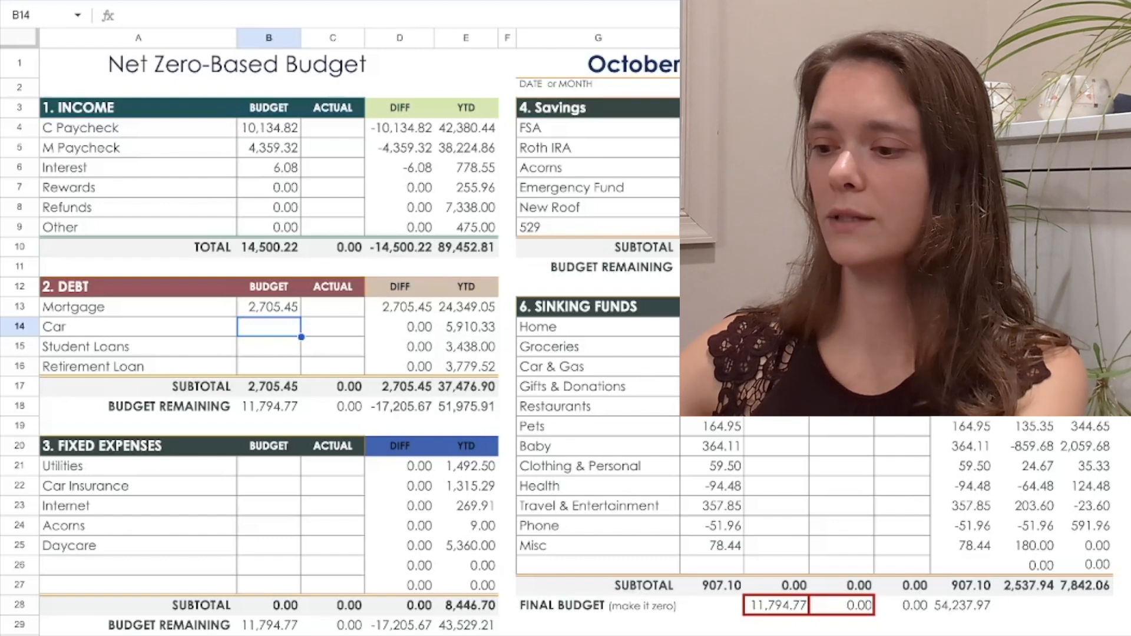
type("=3")
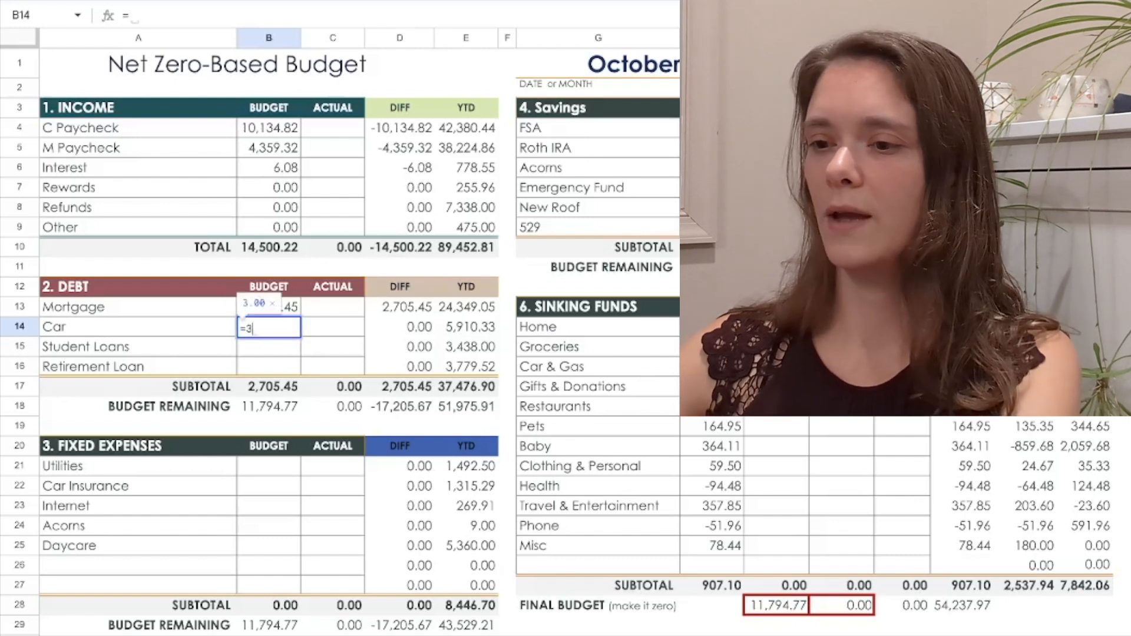
type("11.07")
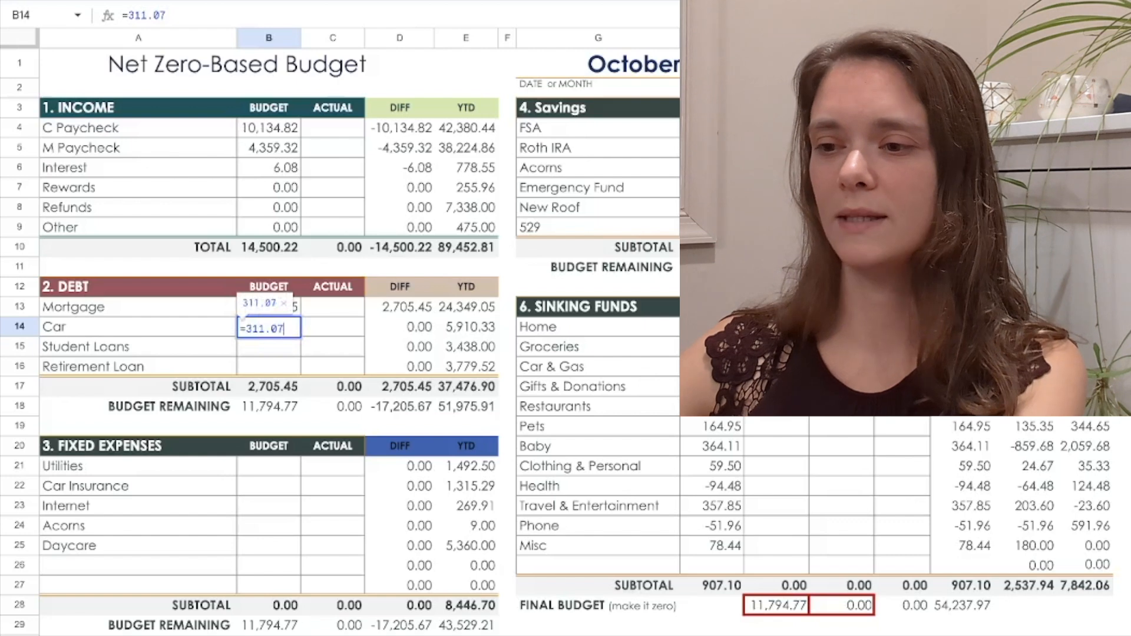
type("*2")
key("Return")
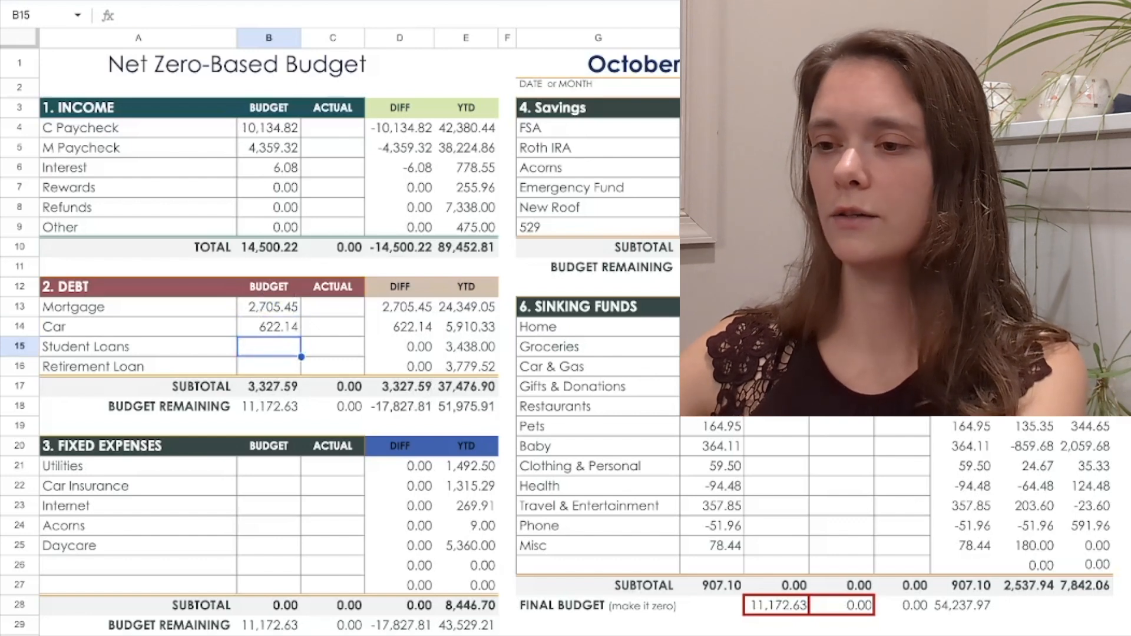
Budget 382 for Student Loans and the formula =236.22*3 for Retirement Loan
type("382")
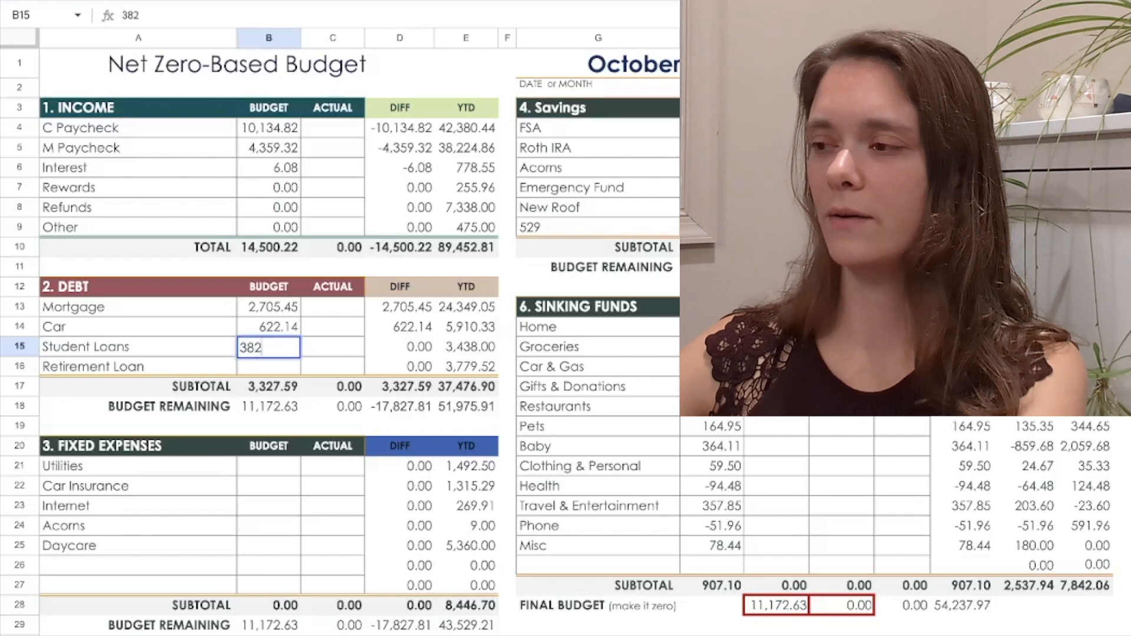
key("Return")
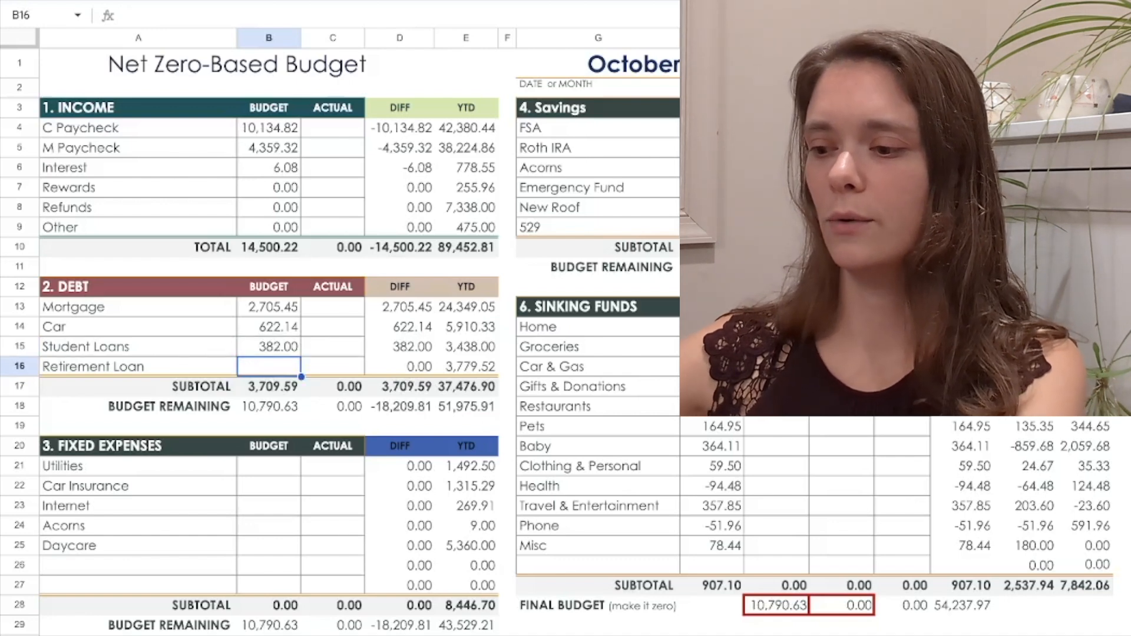
type("=")
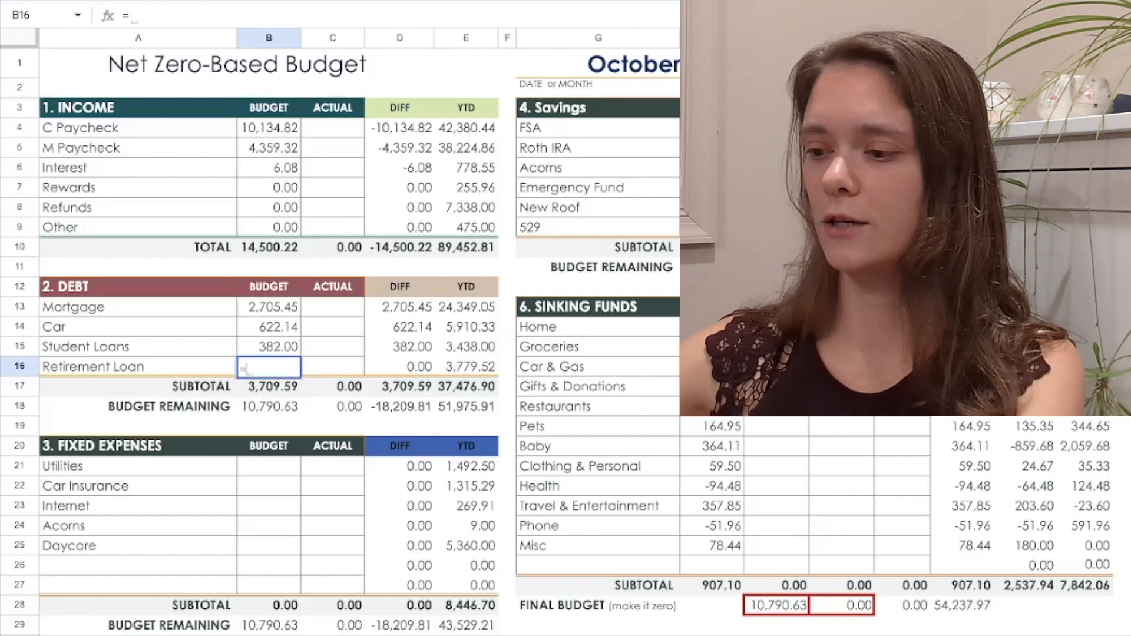
type("236.")
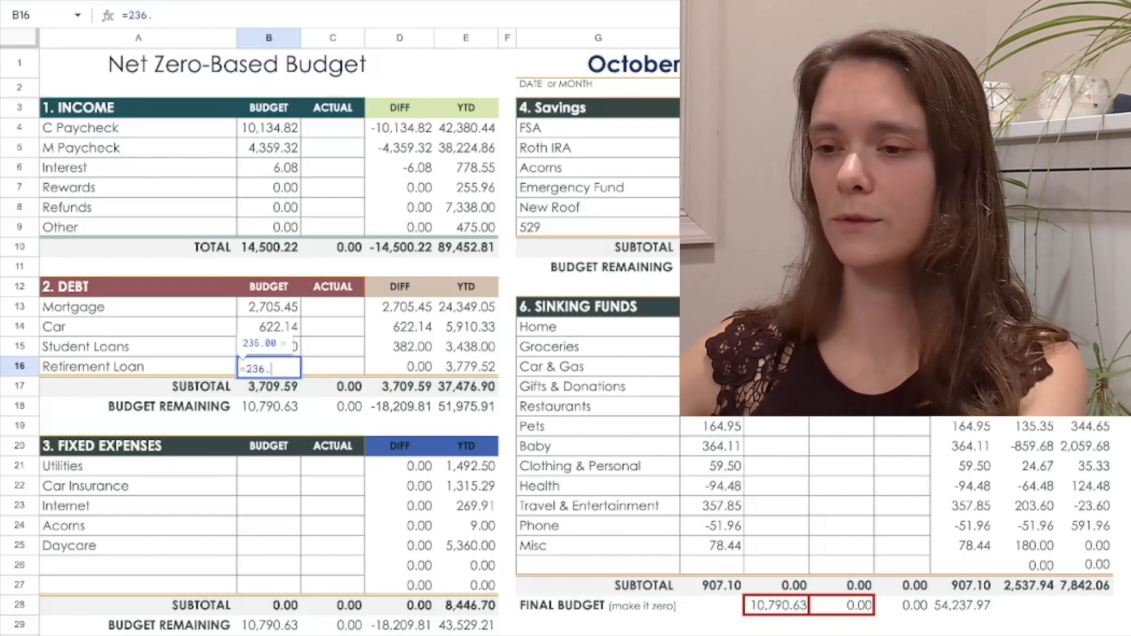
type("22*3")
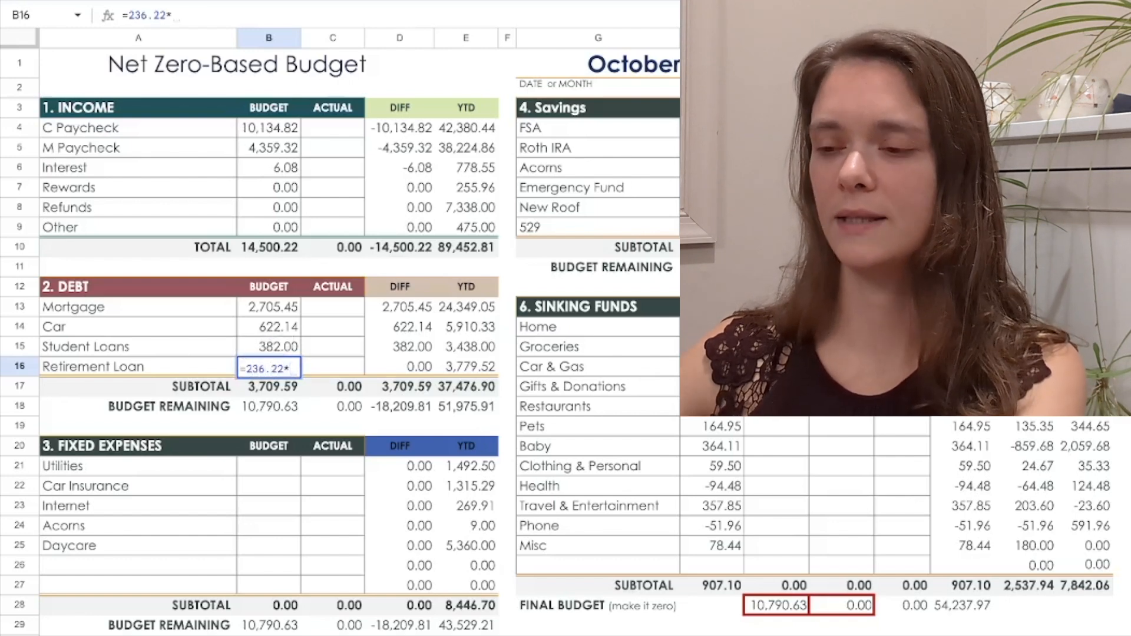
key("Return")
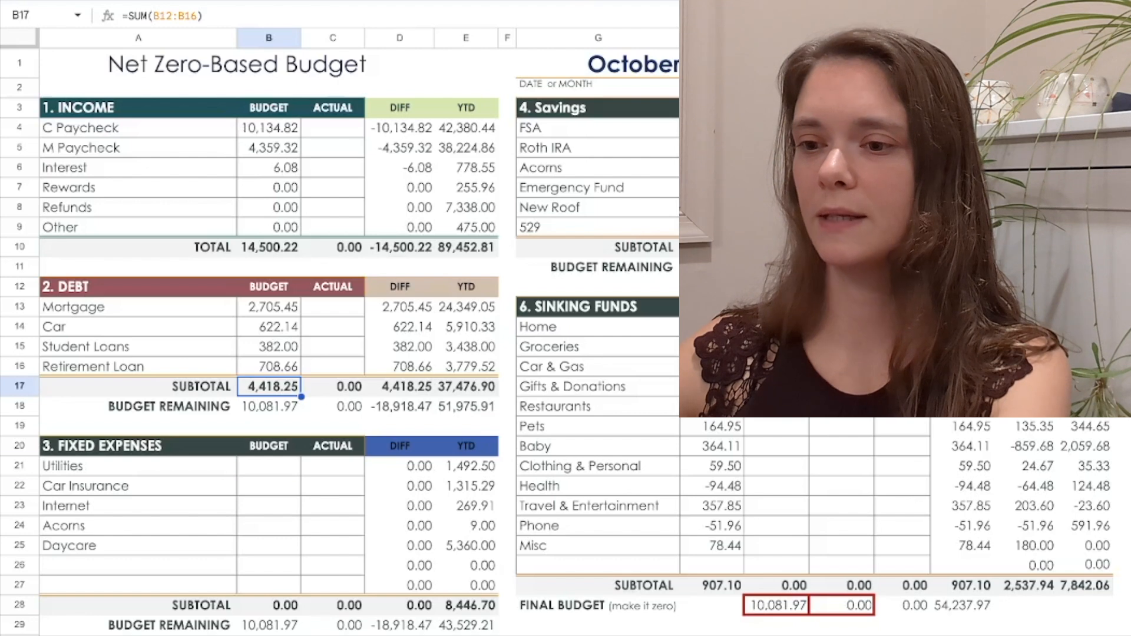
In the Fixed Expenses section, budget 184 for Utilities and 156.98 for Car Insurance
left_click(268, 466)
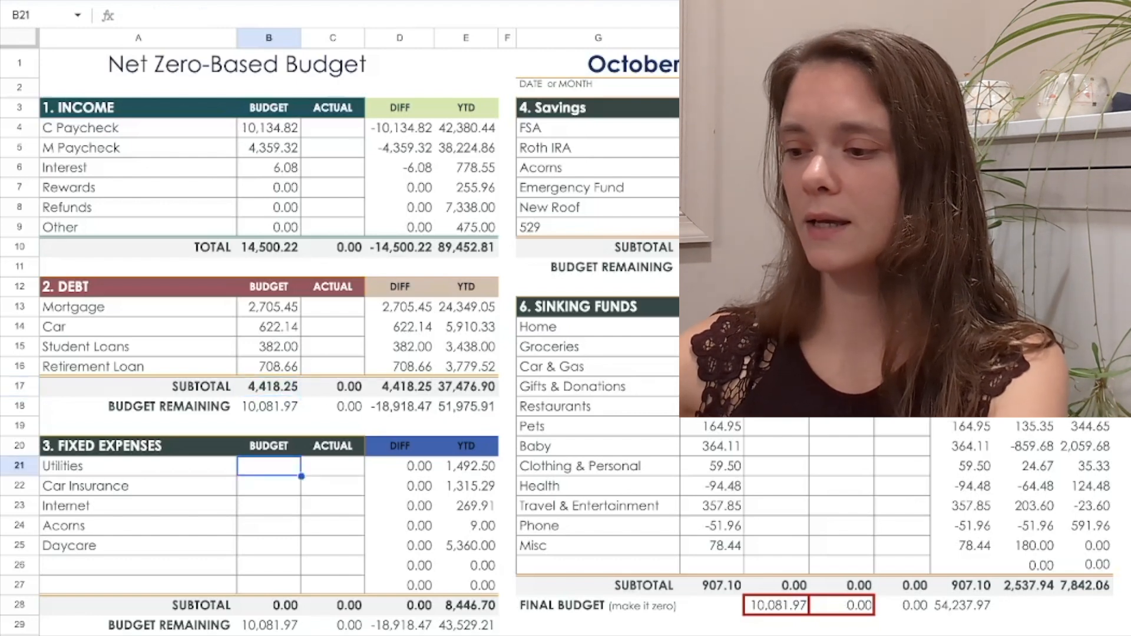
type("184")
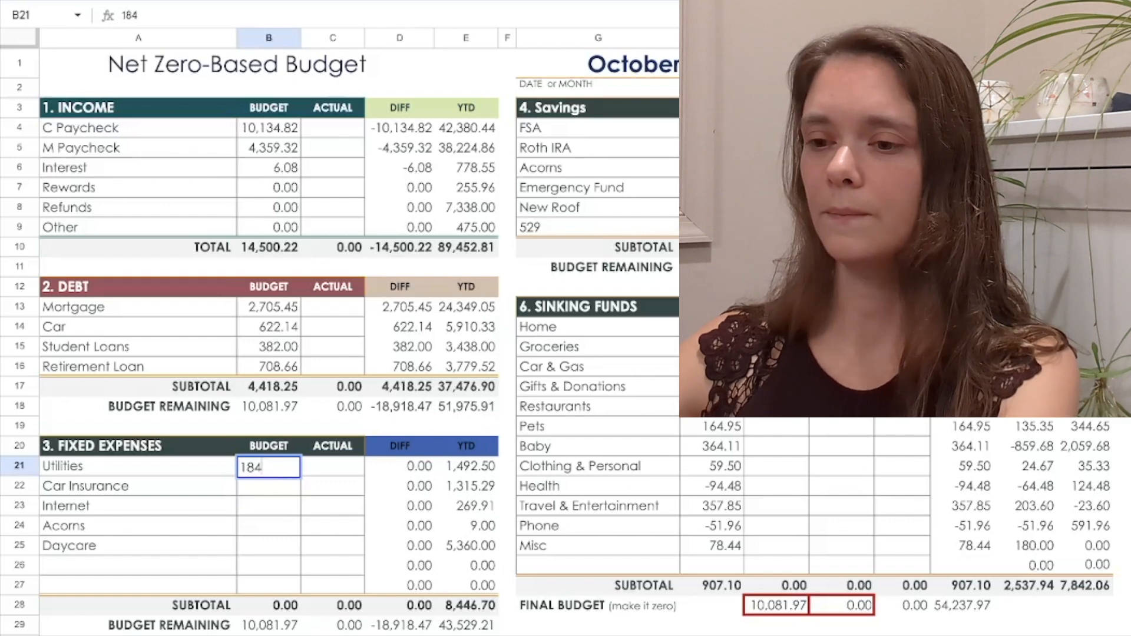
key("Return")
type("156.")
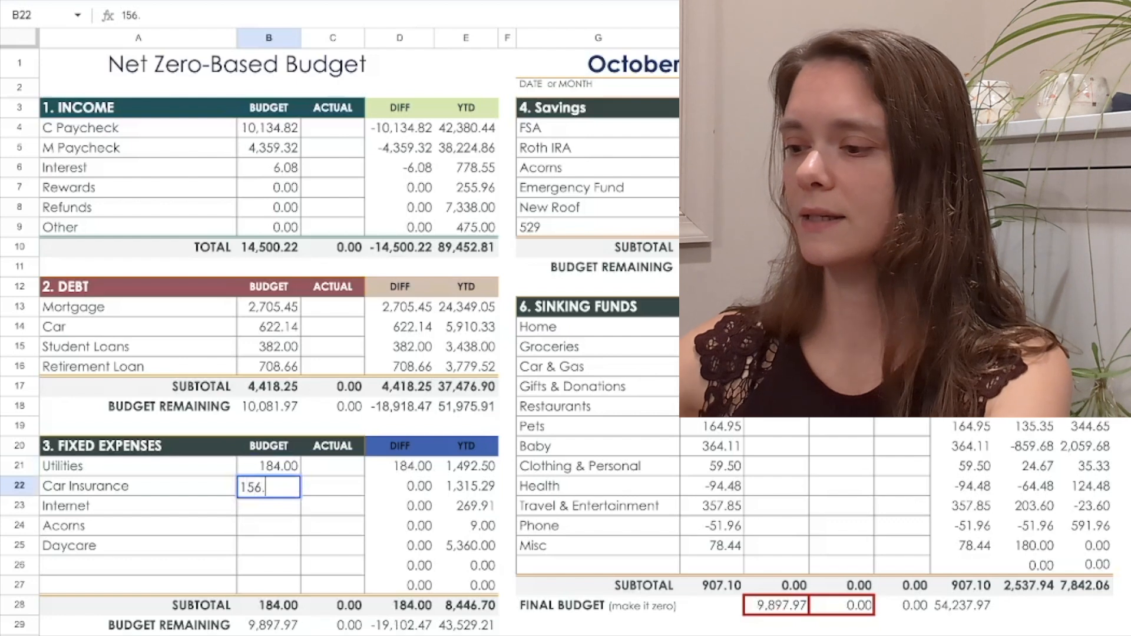
type("98")
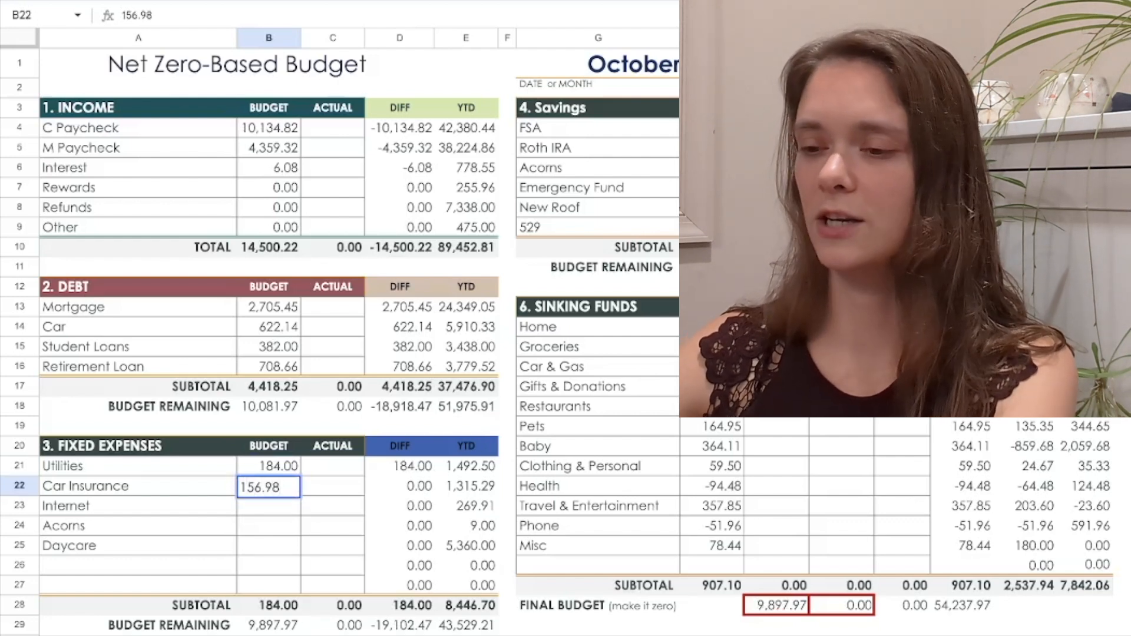
key("Return")
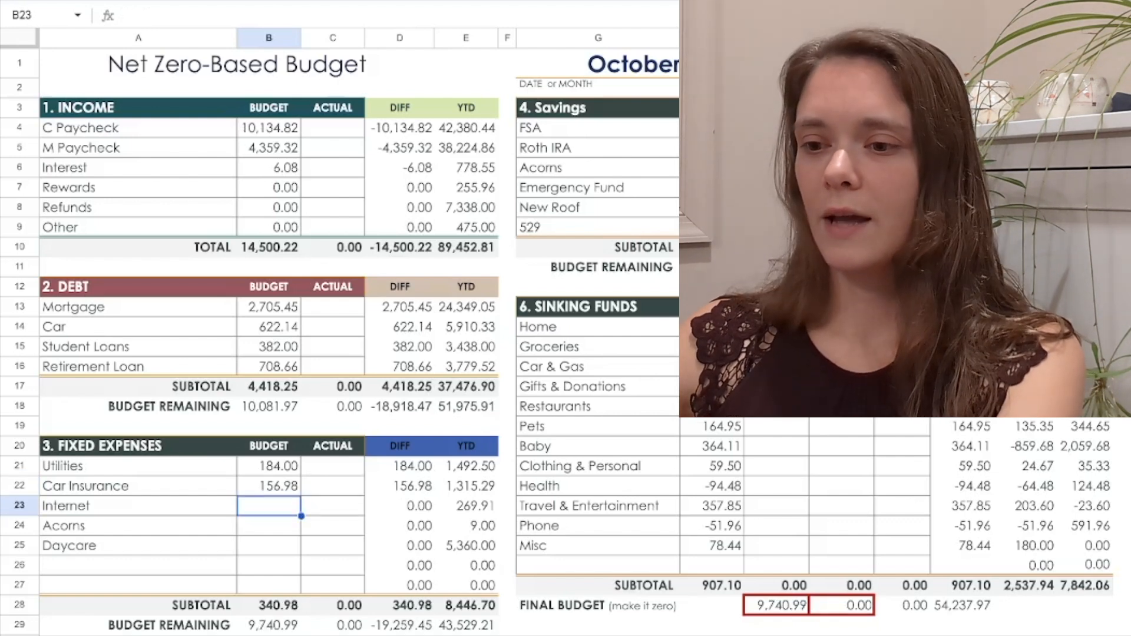
In the Fixed Expenses section, budget 29.99 for Internet, 1 for Acorns and 1200 for Daycare
type("29")
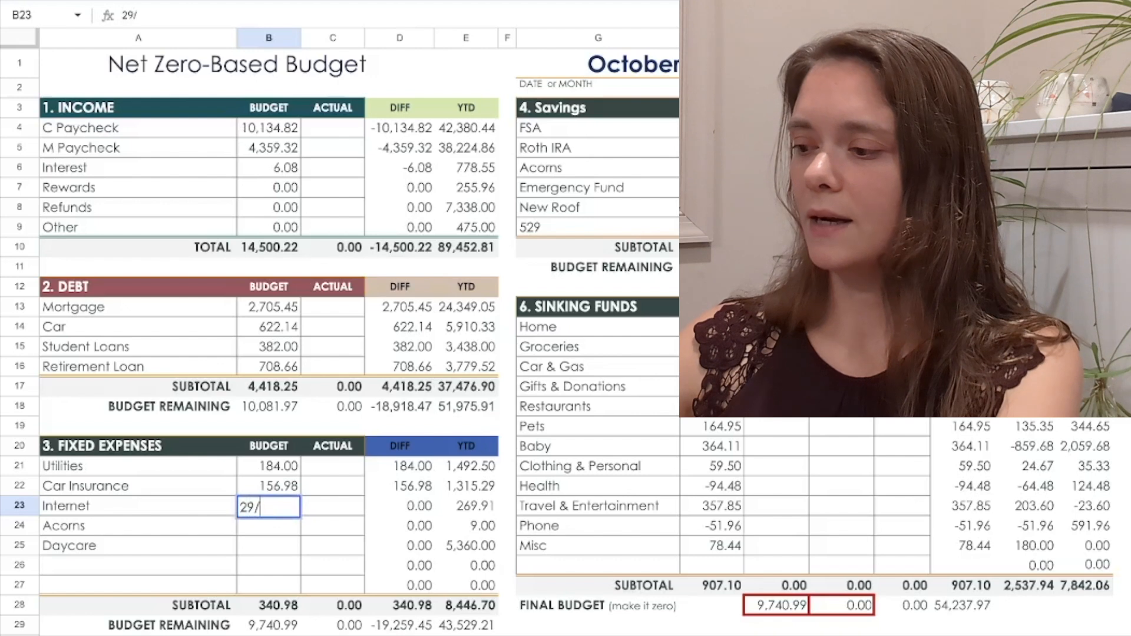
type(".99")
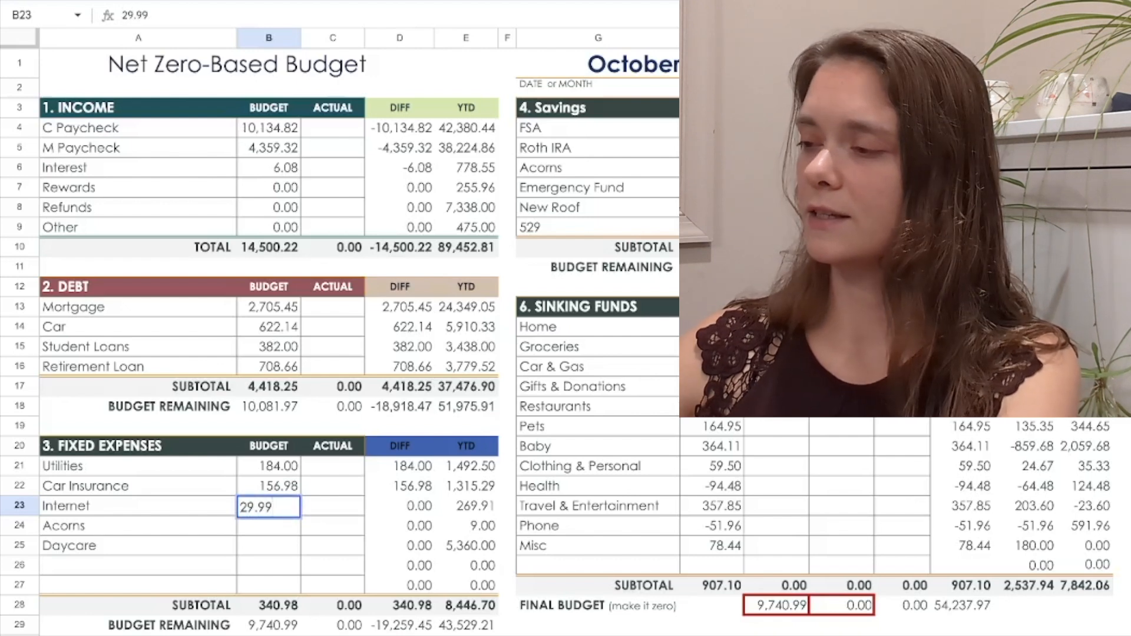
key("Return")
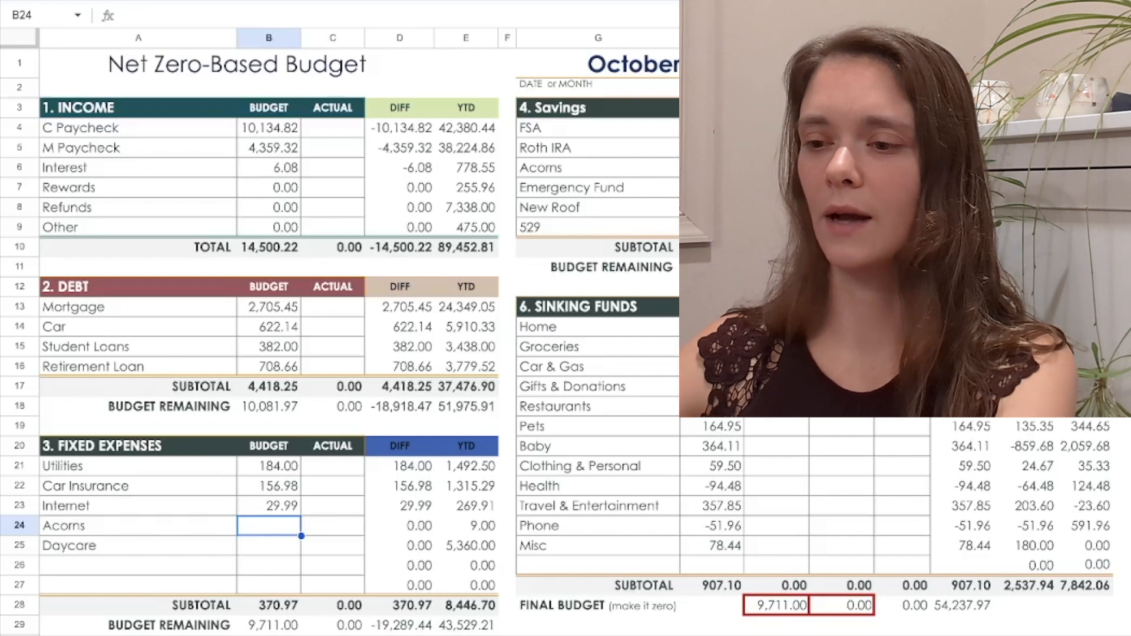
type("1")
key("Return")
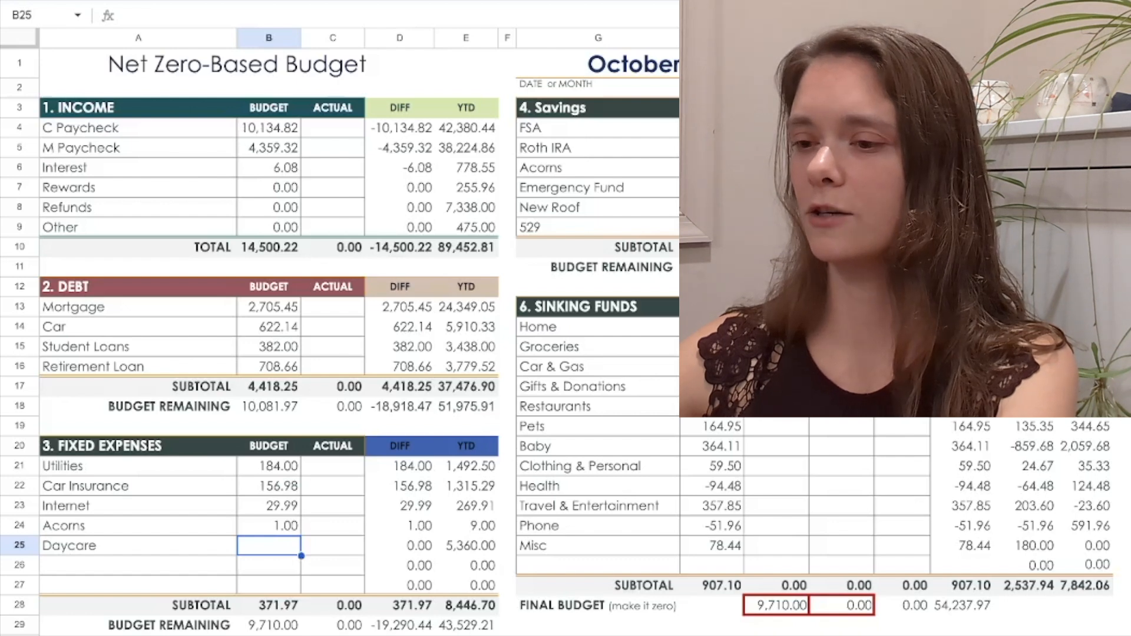
type("1200")
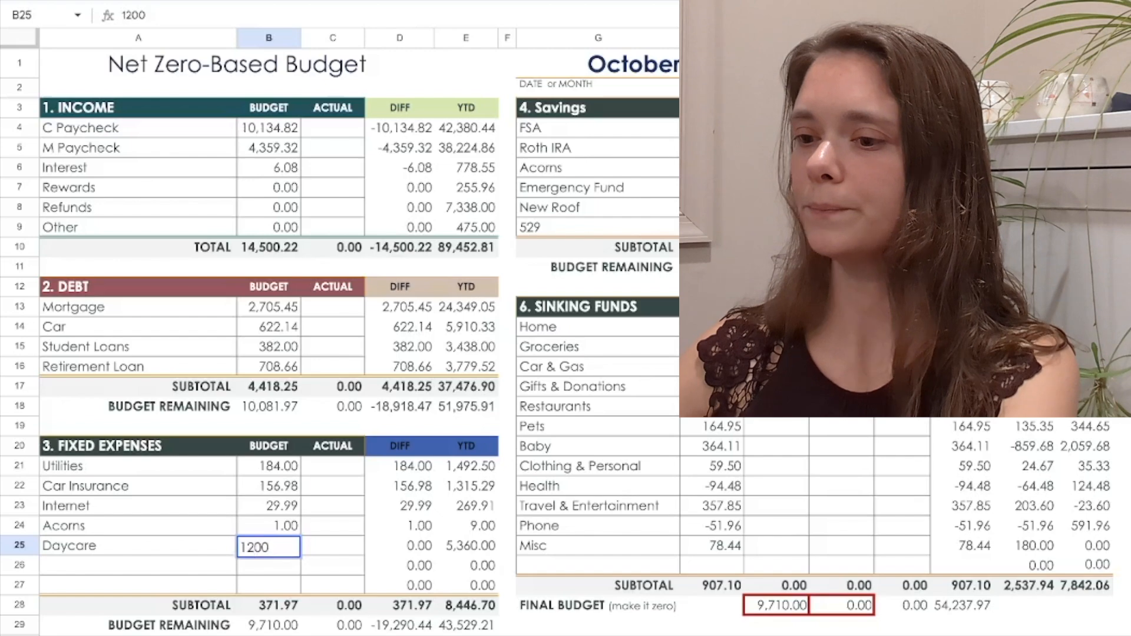
key("Return")
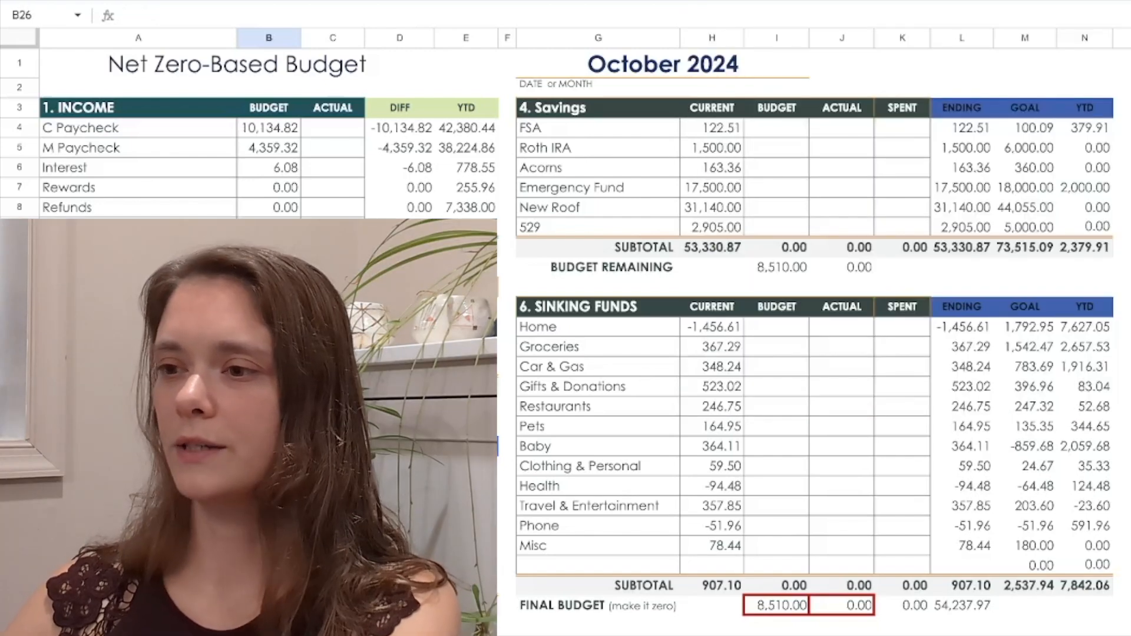
In the Savings section, budget the formula =20*2 for FSA and 0 for Roth IRA
left_click(776, 127)
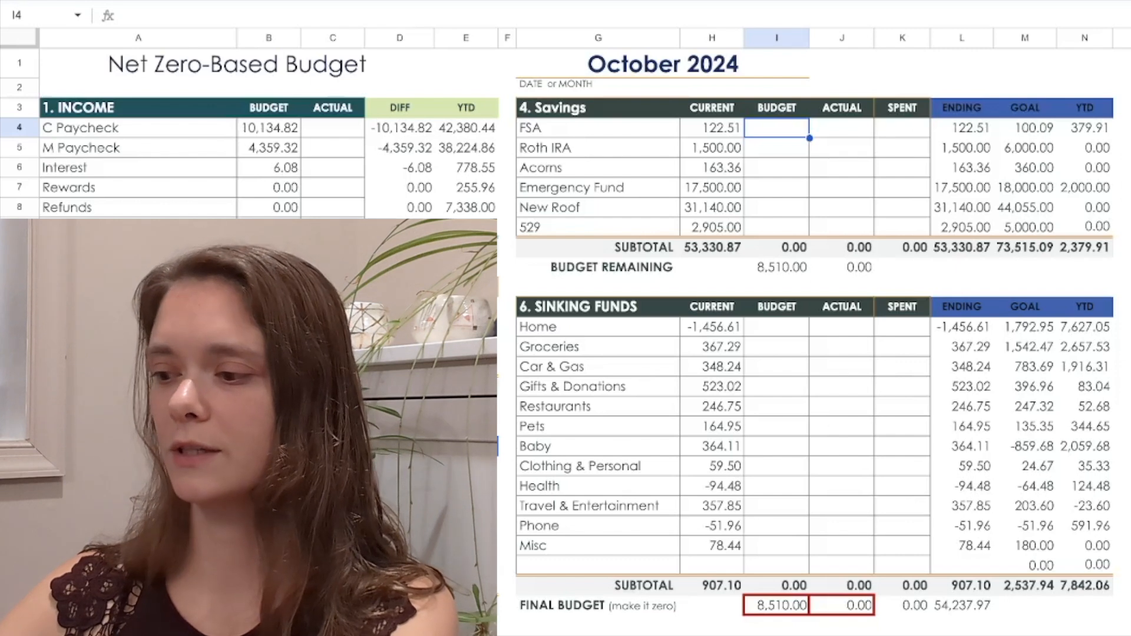
type("=")
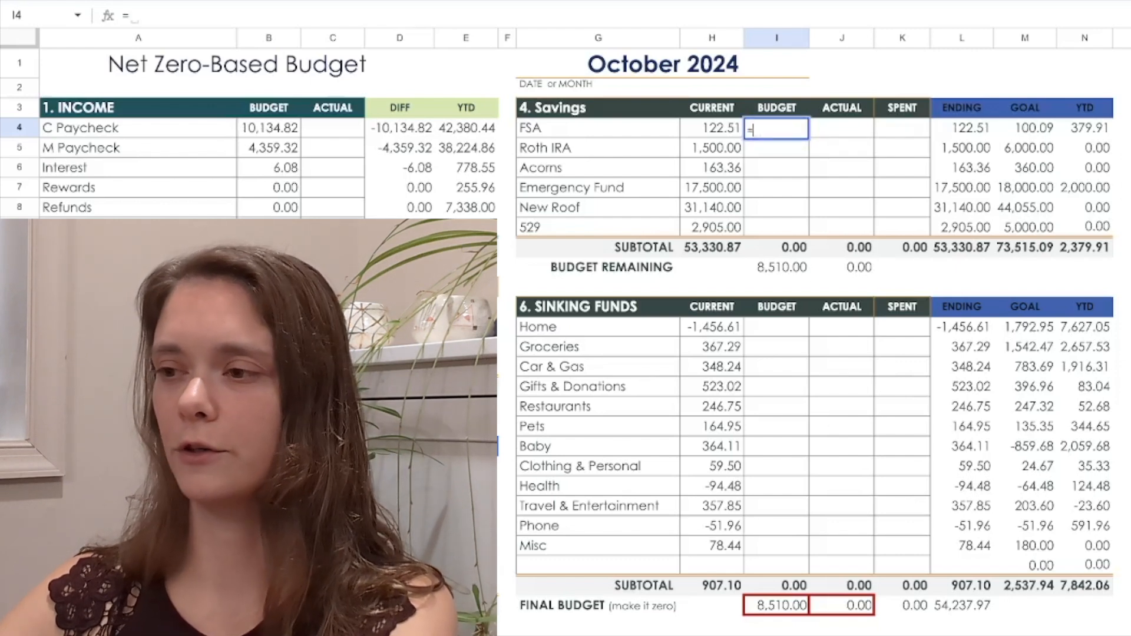
type("20")
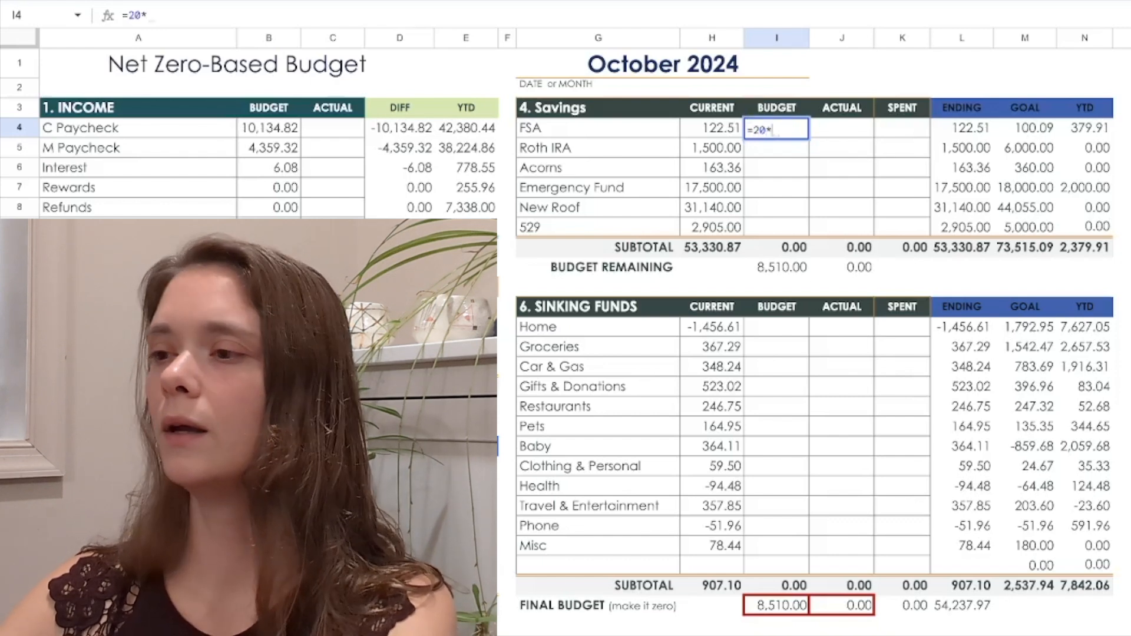
type("*2")
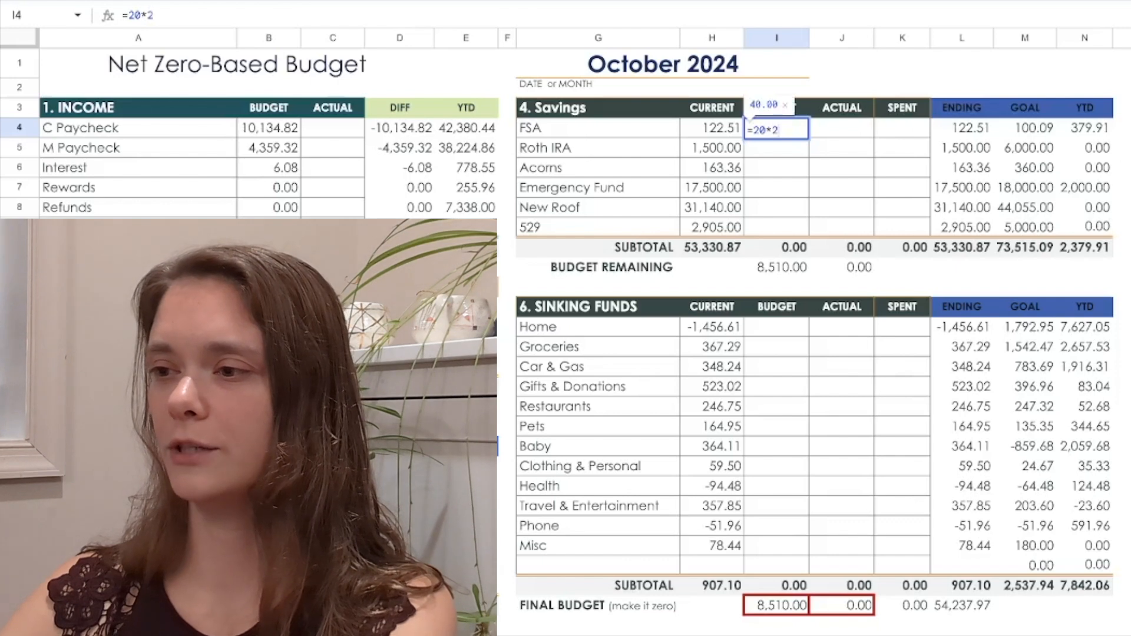
key("Return")
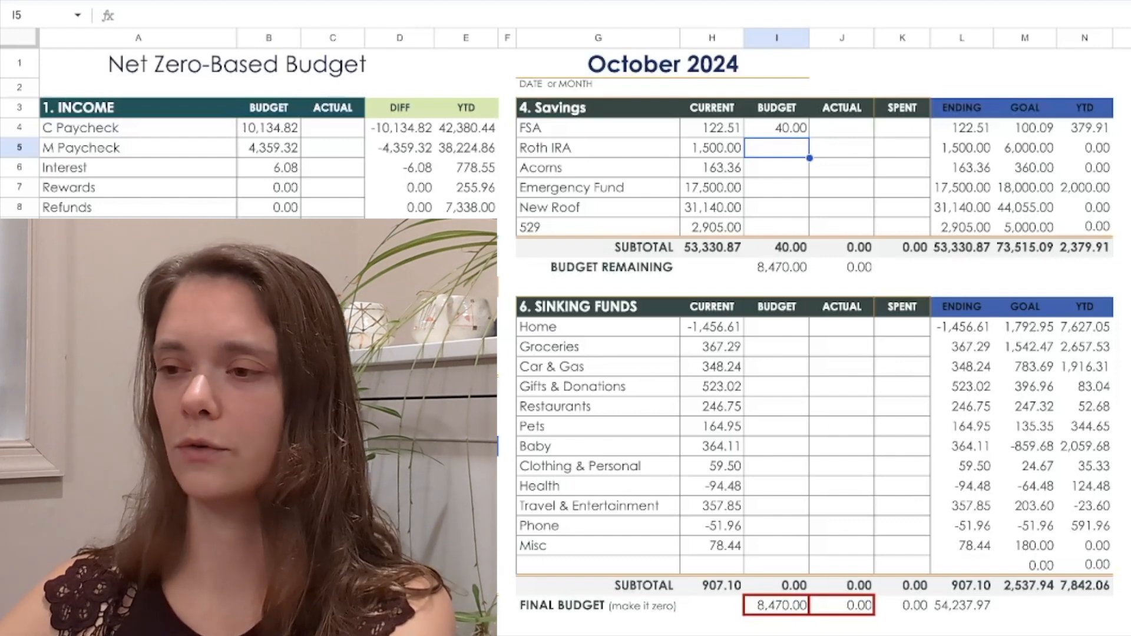
type("0")
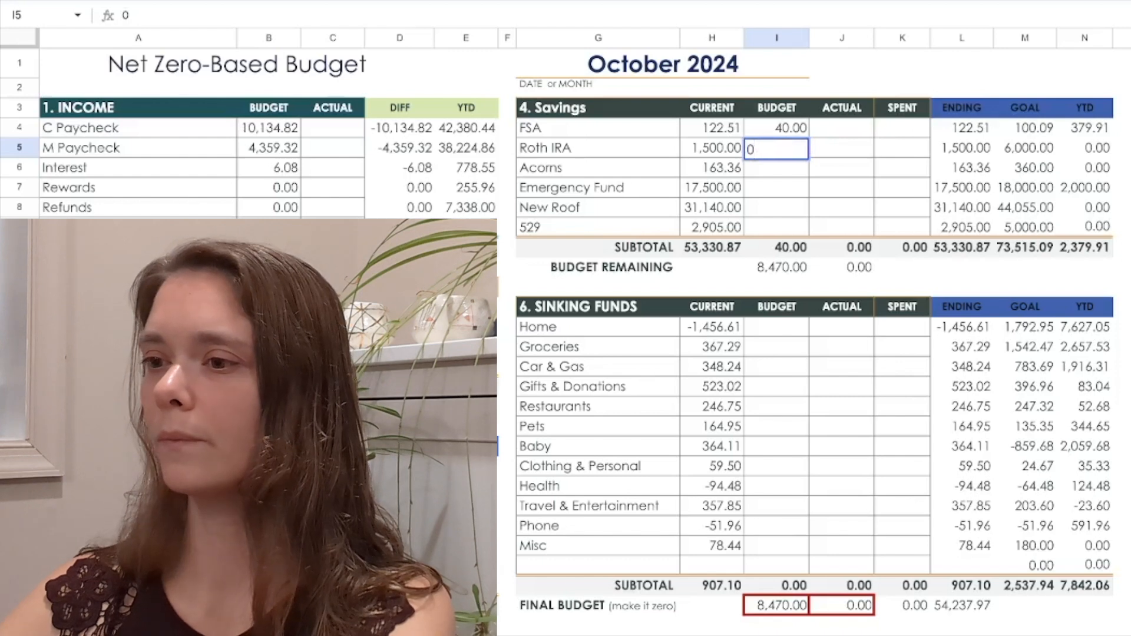
key("Return")
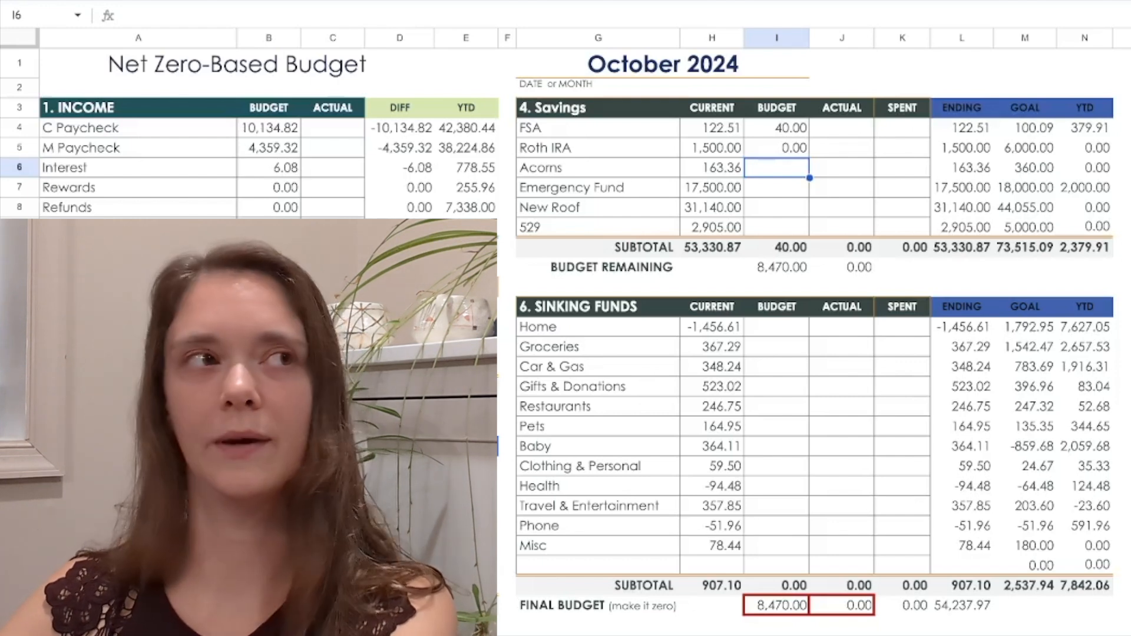
Budget 10 for Acorns savings, 0 for Emergency Fund and 415 for 529, leaving New Roof blank
type("10")
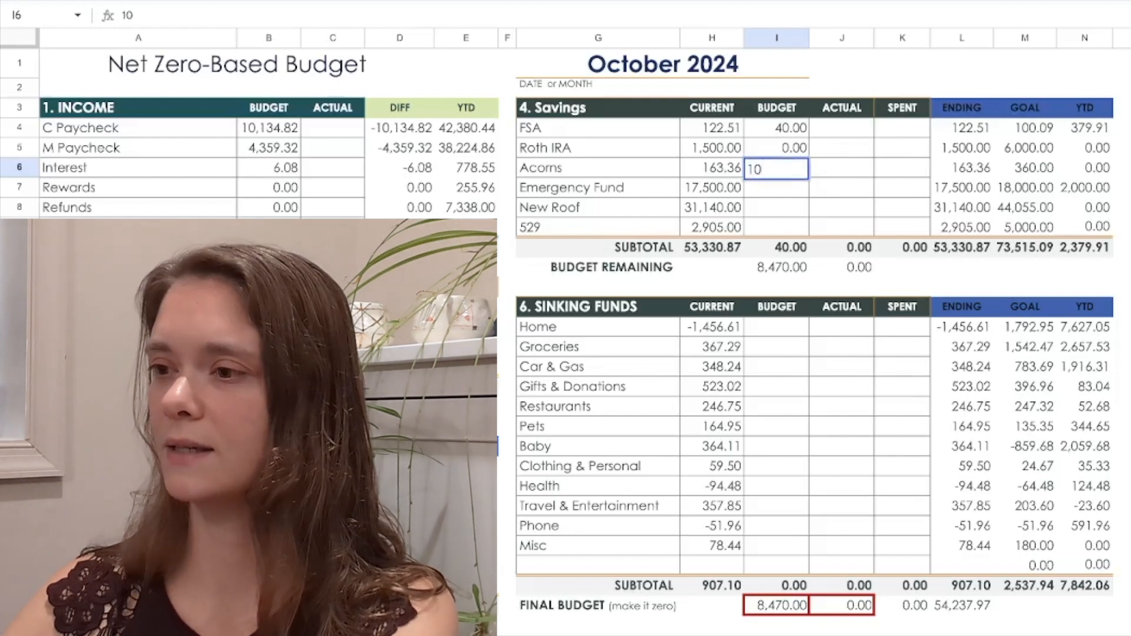
key("Return")
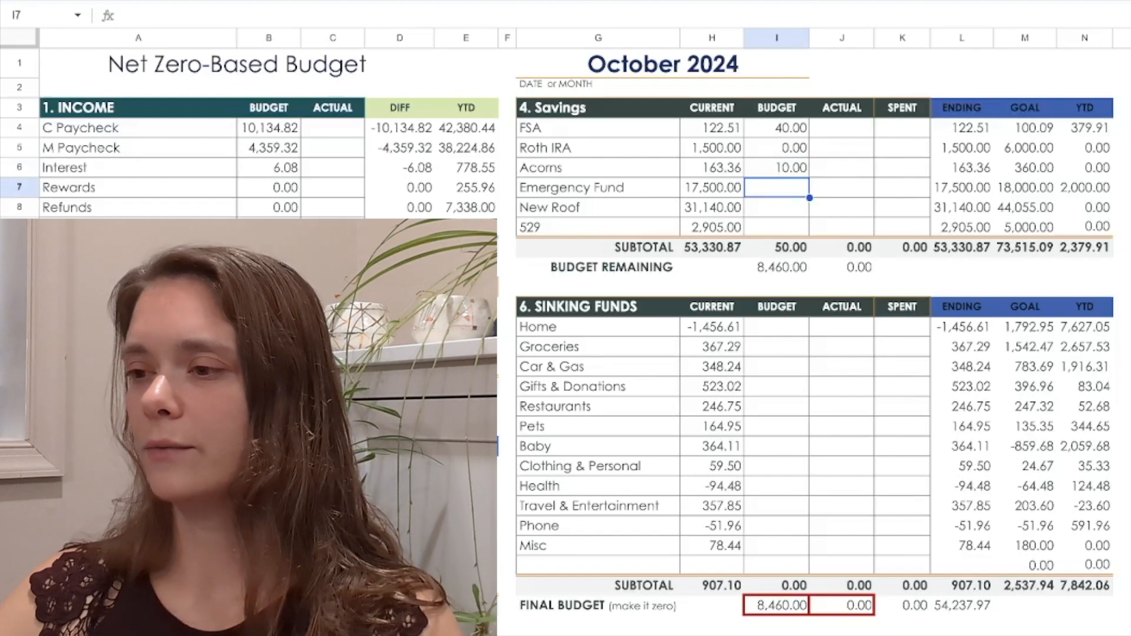
type("0")
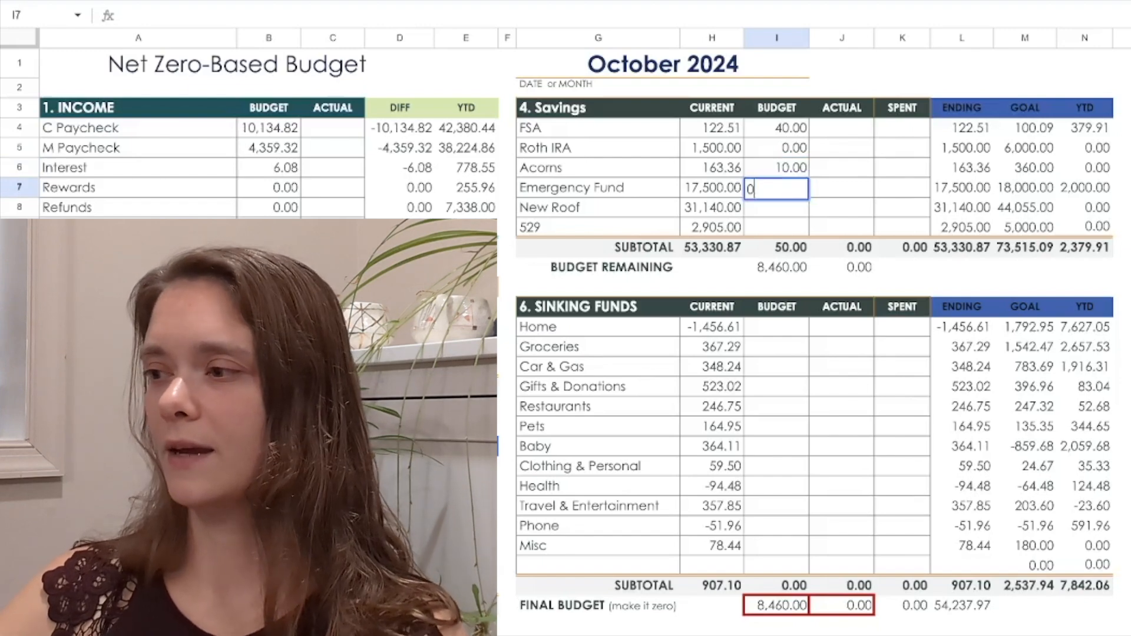
key("Return")
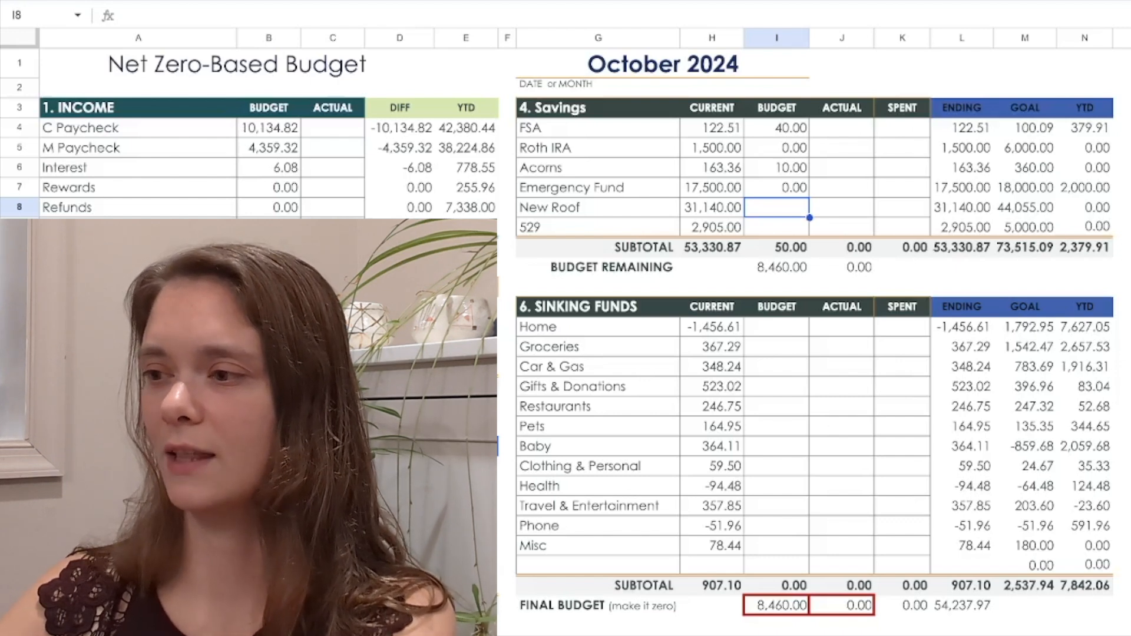
key("Down")
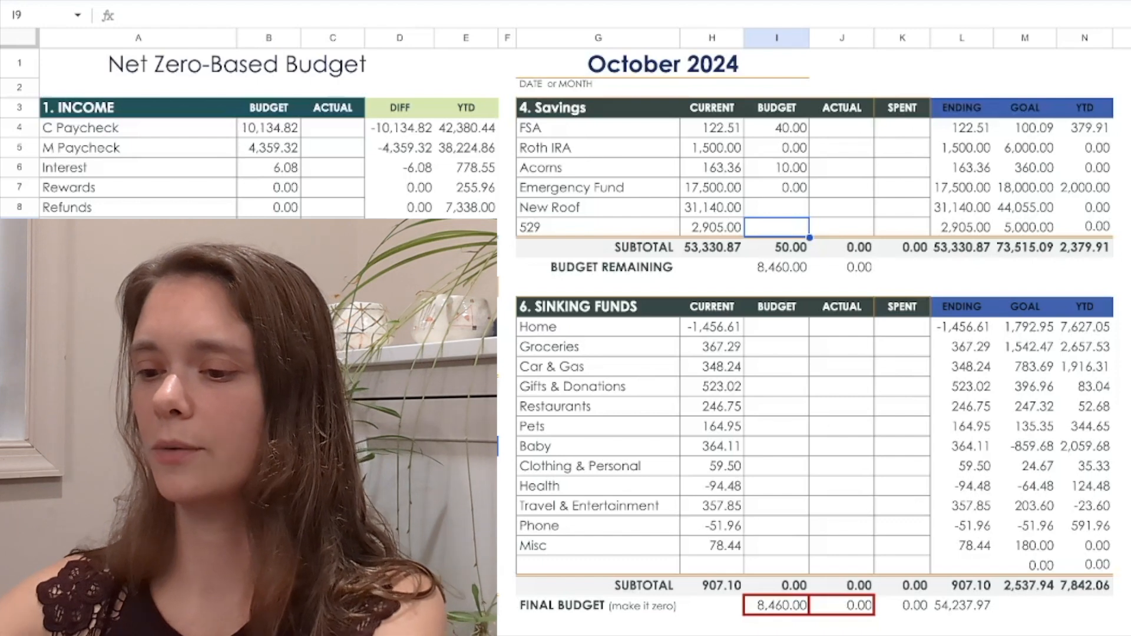
type("415")
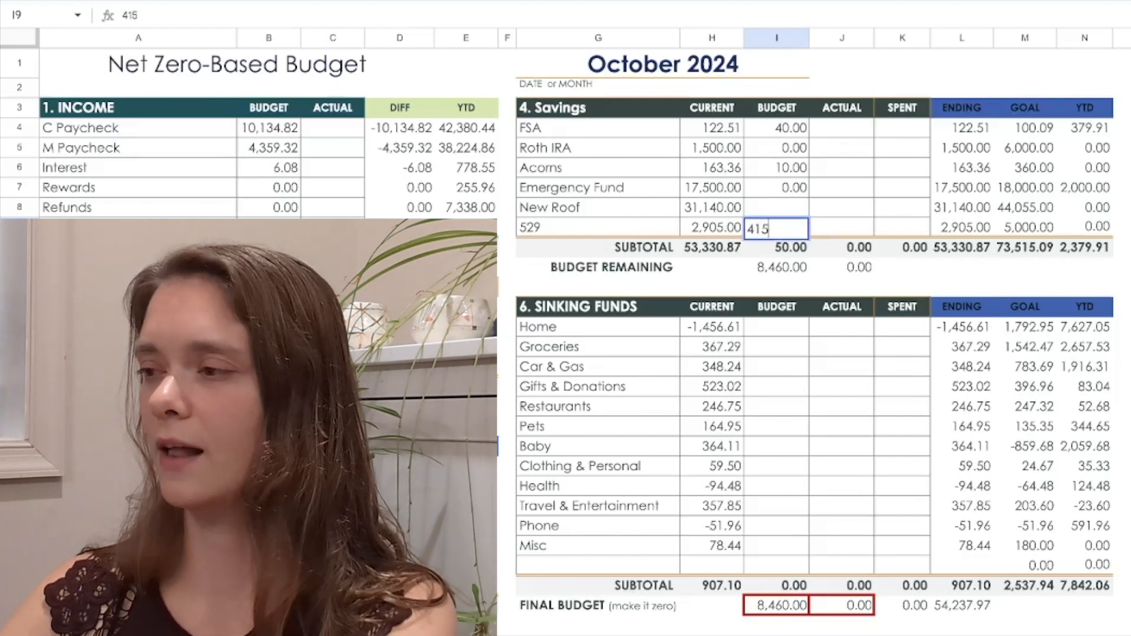
key("Return")
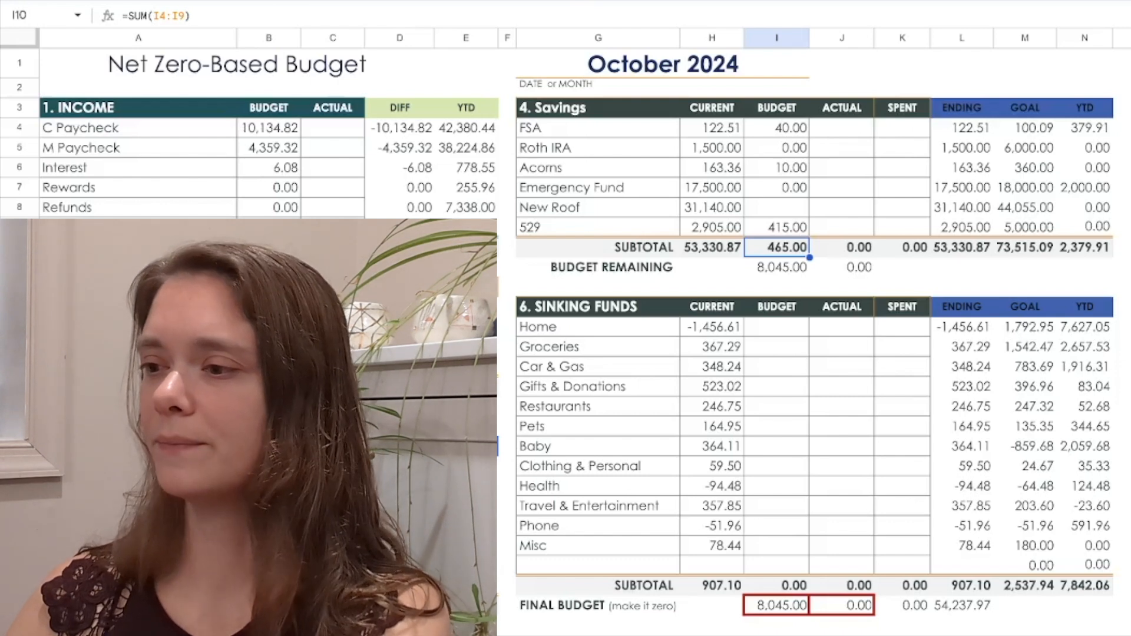
In the Sinking Funds section, budget 1000 for Home and 375 for Groceries
left_click(776, 327)
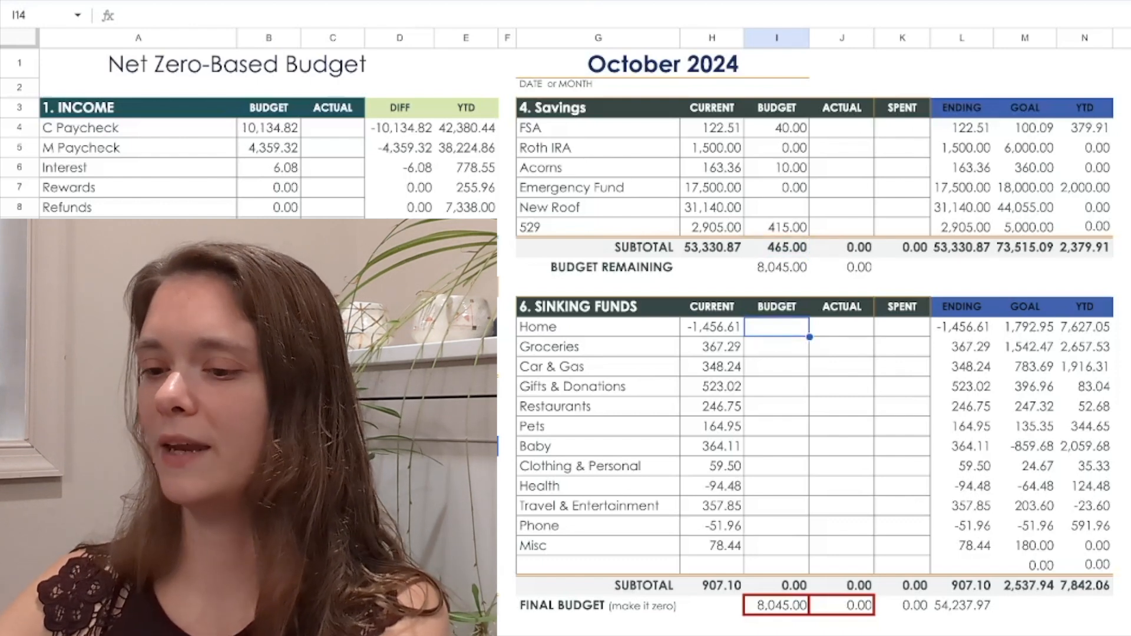
type("100")
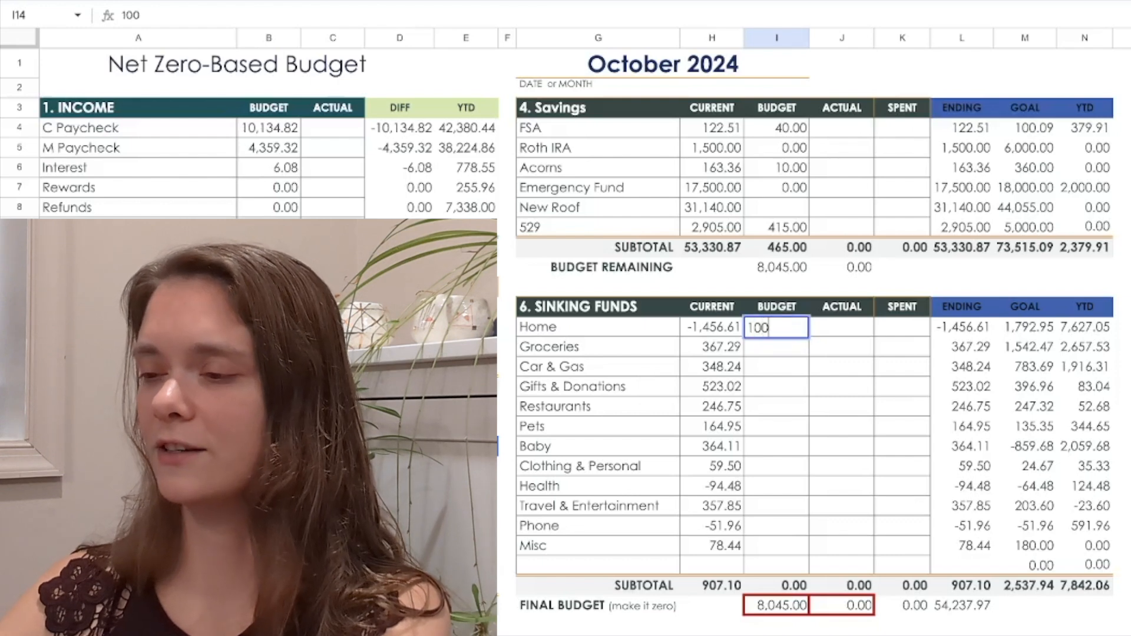
type("0")
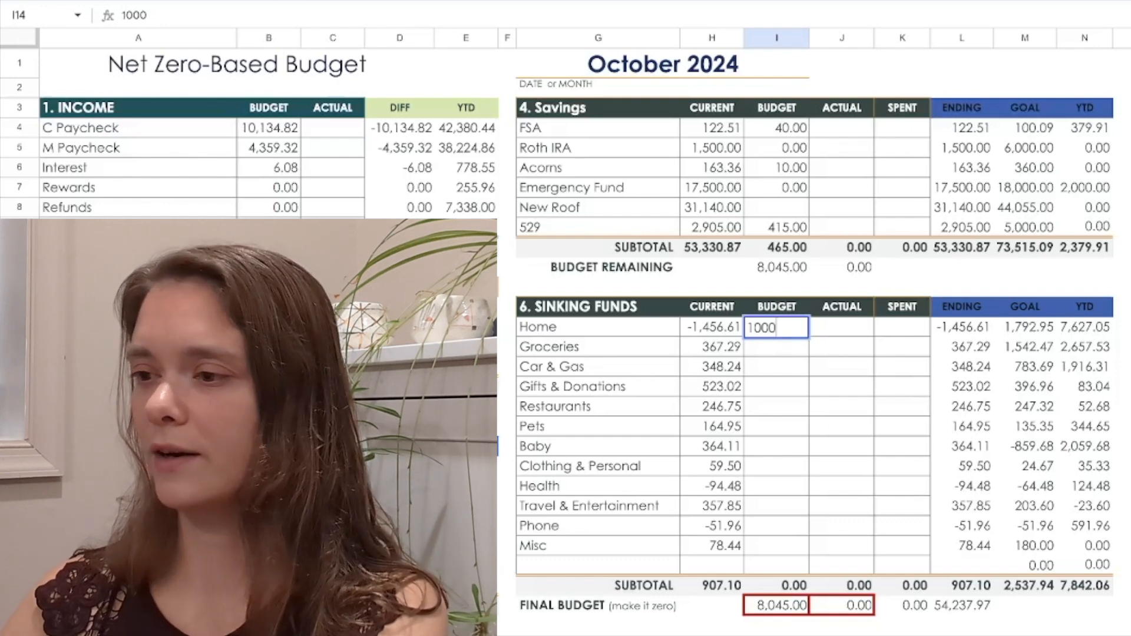
key("Return")
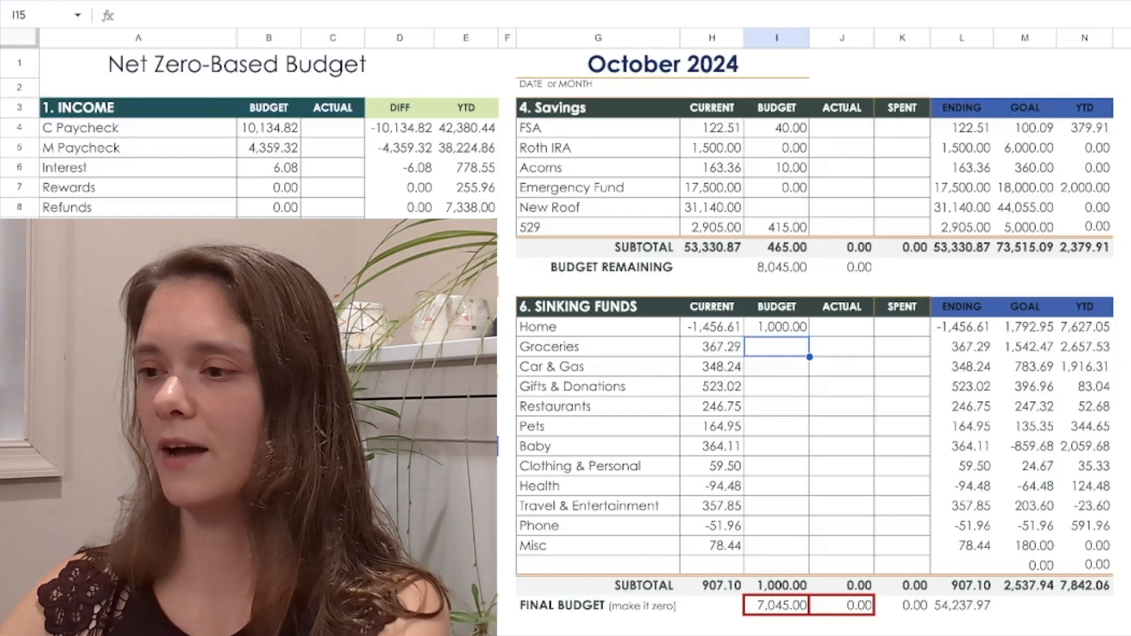
type("375")
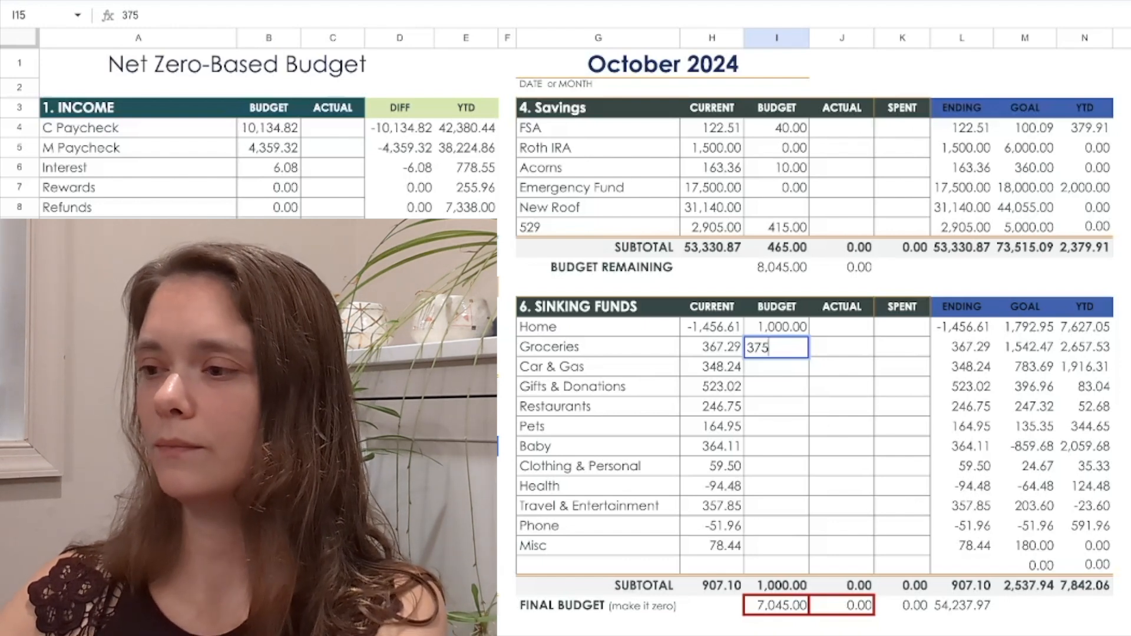
key("Return")
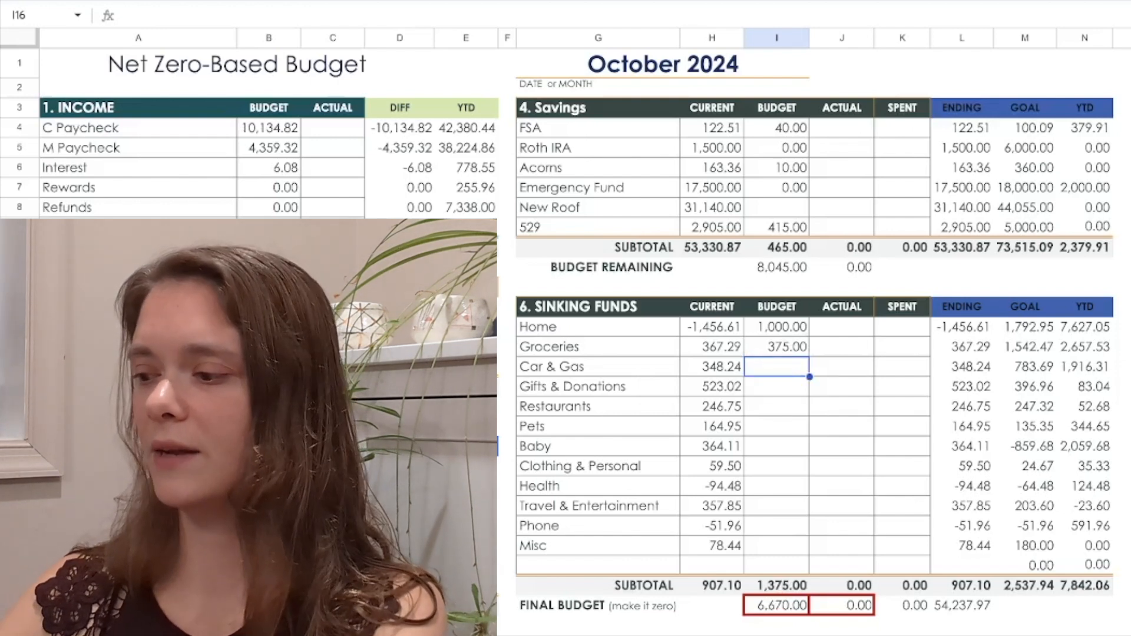
Budget 175 for Car & Gas, 20 for Gifts & Donations and 20 for Restaurants in Sinking Funds
type("175")
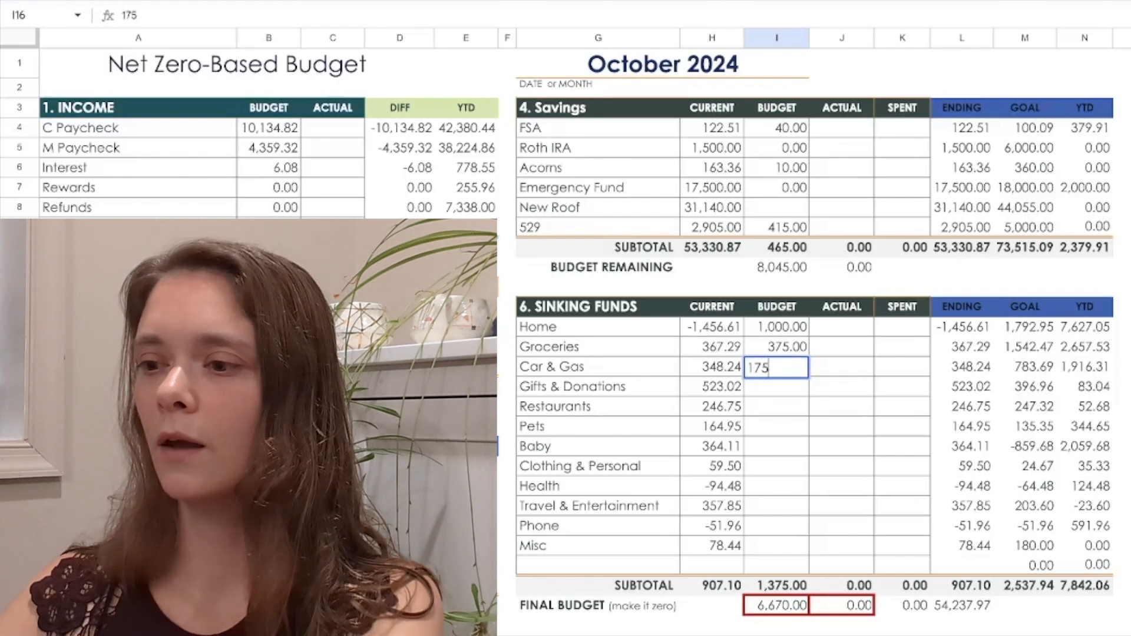
key("Return")
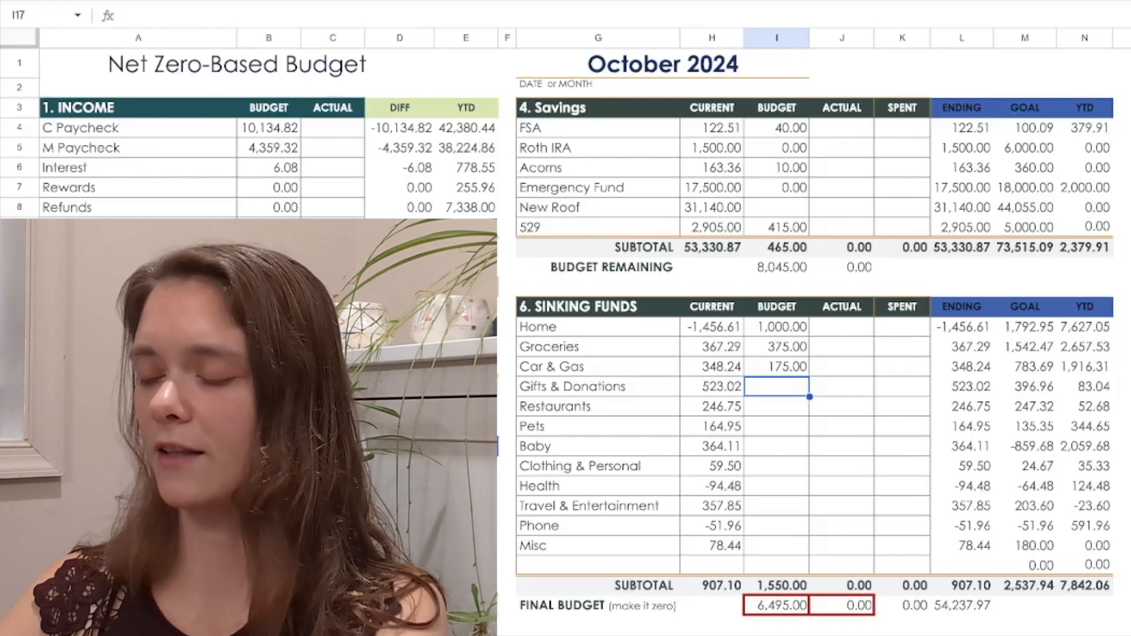
type("20")
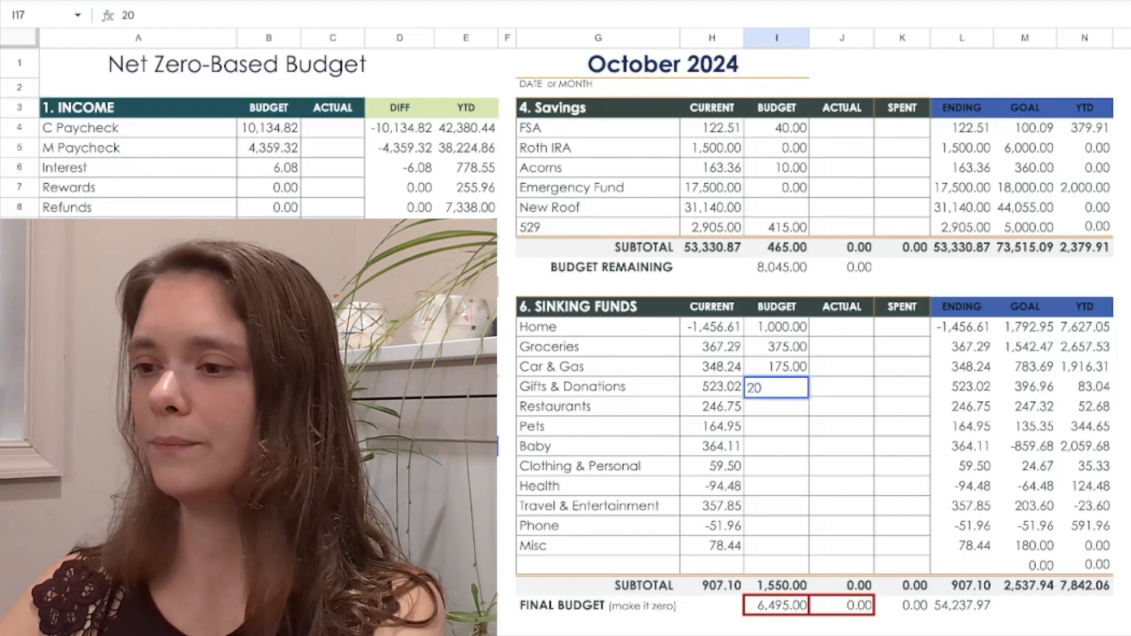
key("Return")
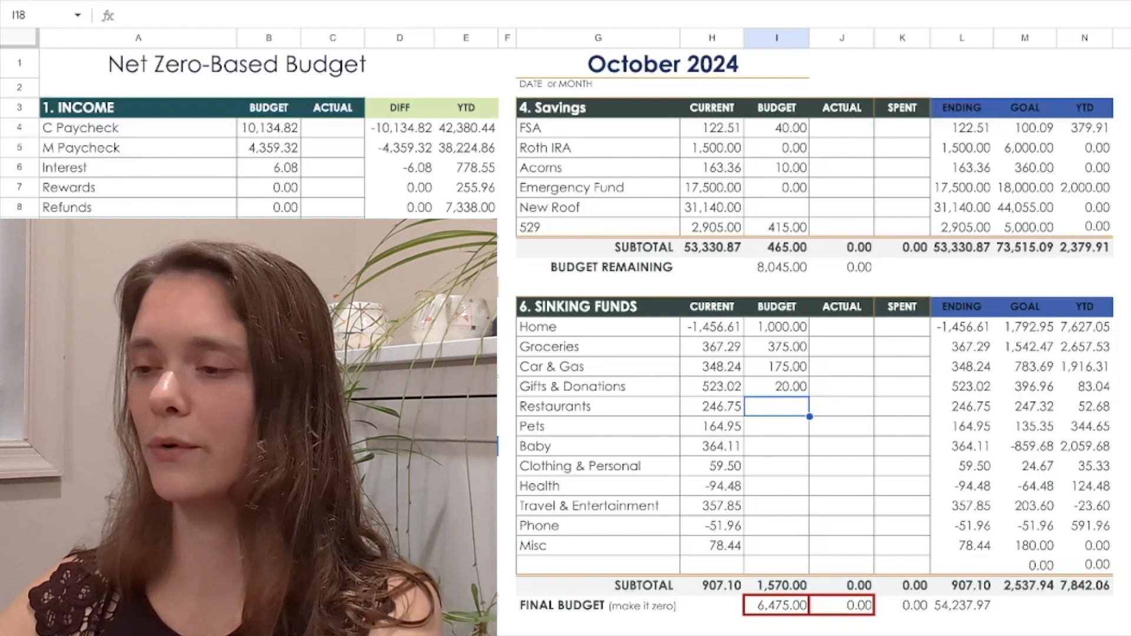
type("20")
key("Return")
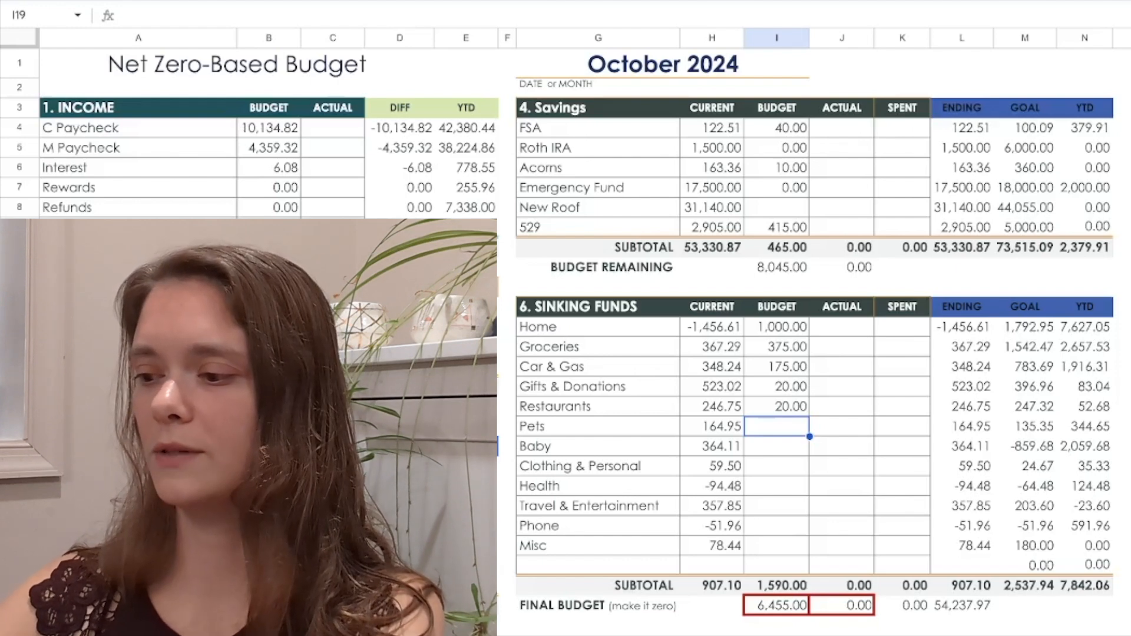
Budget 70 for Pets and 100 for Baby in Sinking Funds
type("70")
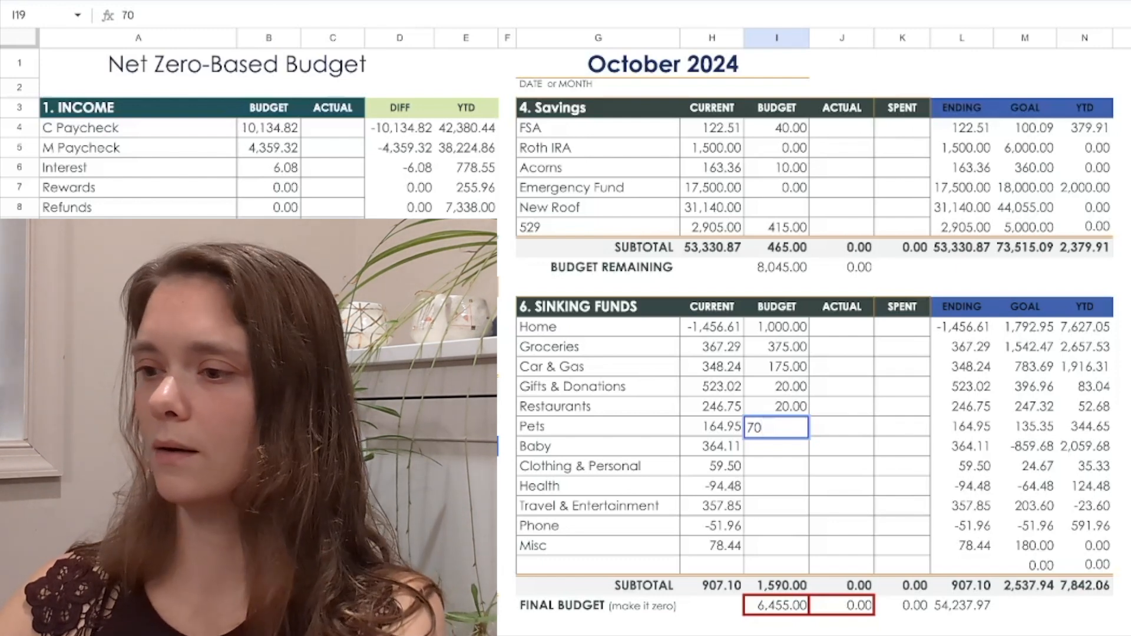
key("Return")
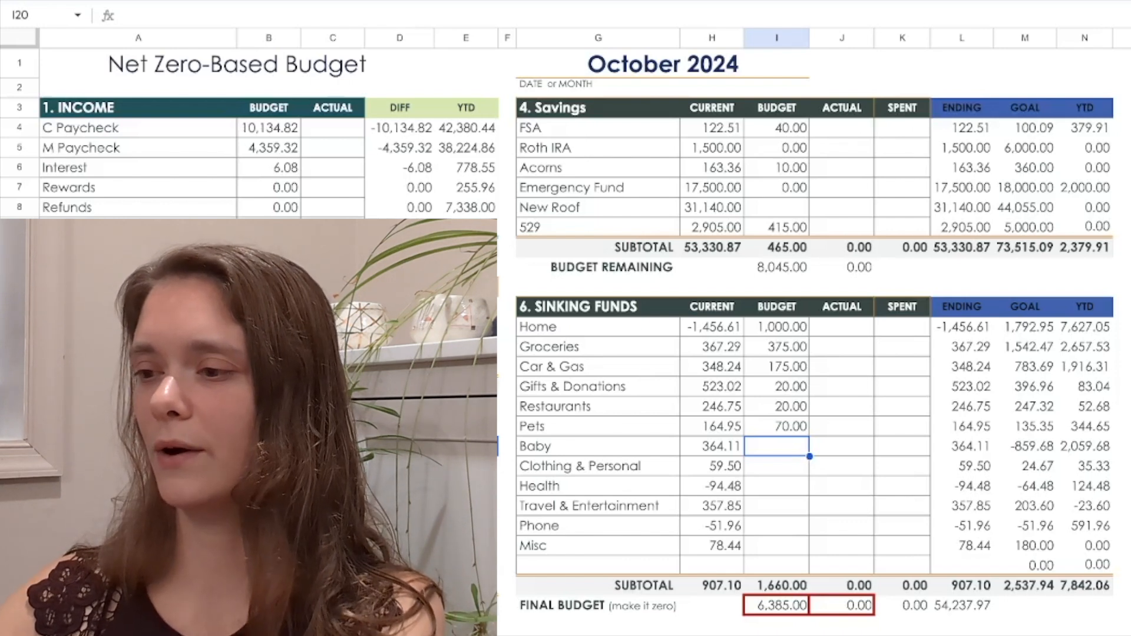
type("100")
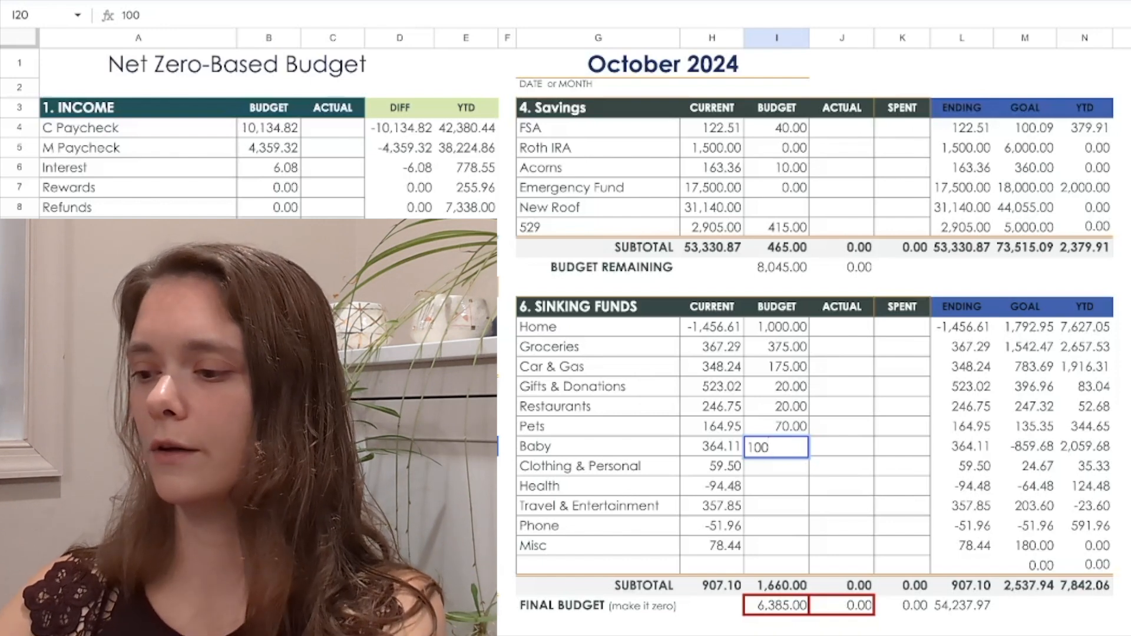
key("Return")
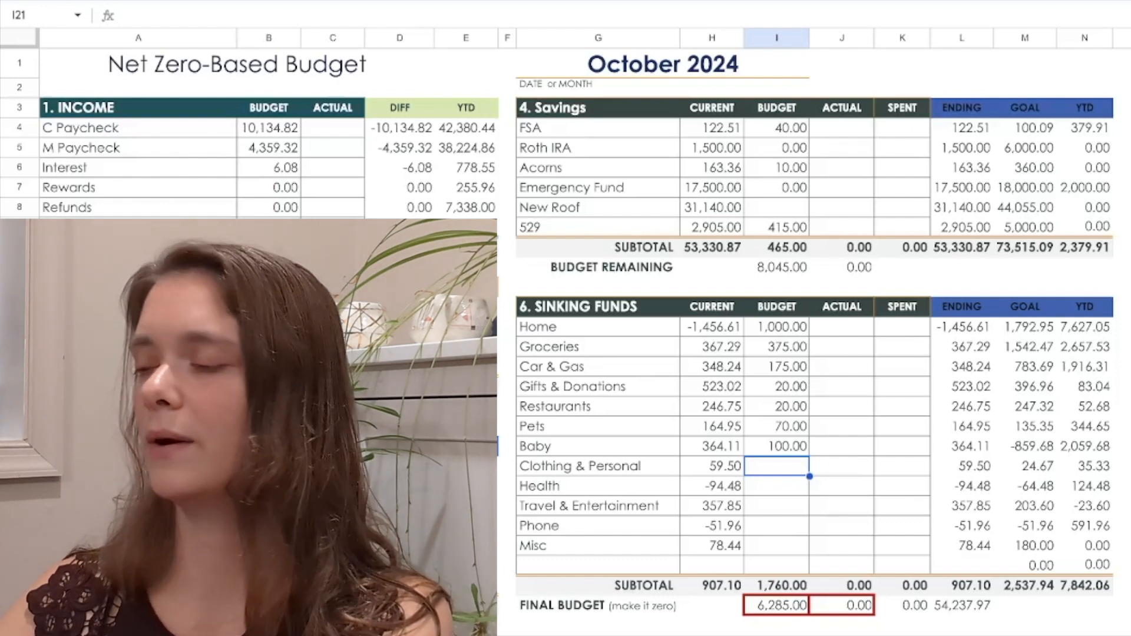
Budget 5 for Clothing & Personal, 5 for Health and 15 for Travel & Entertainment in Sinking Funds
type("5")
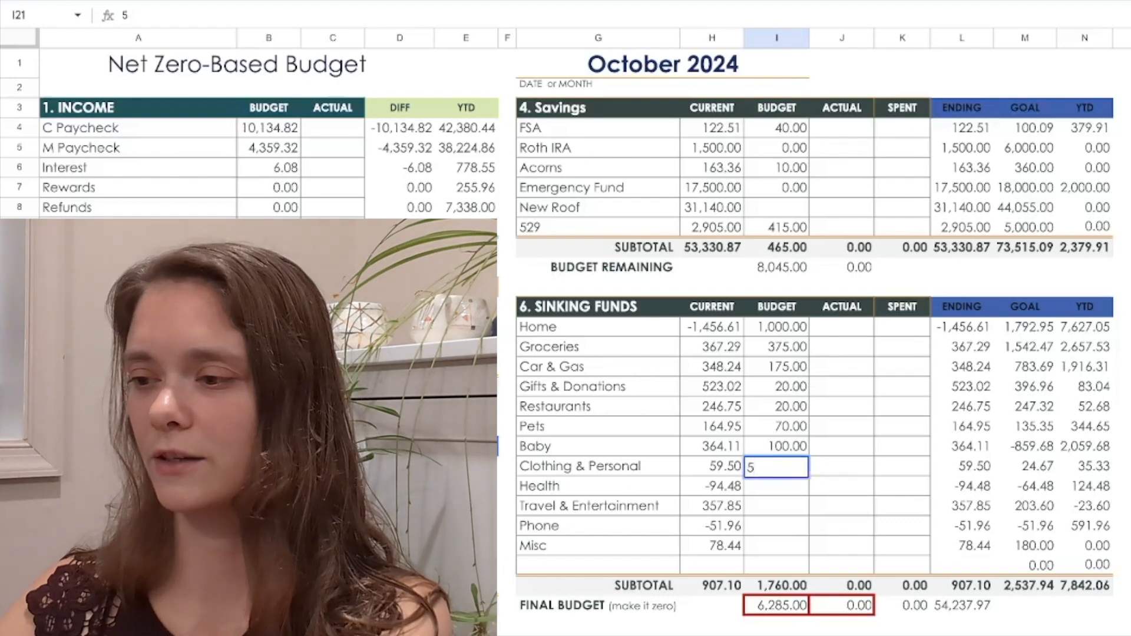
key("Return")
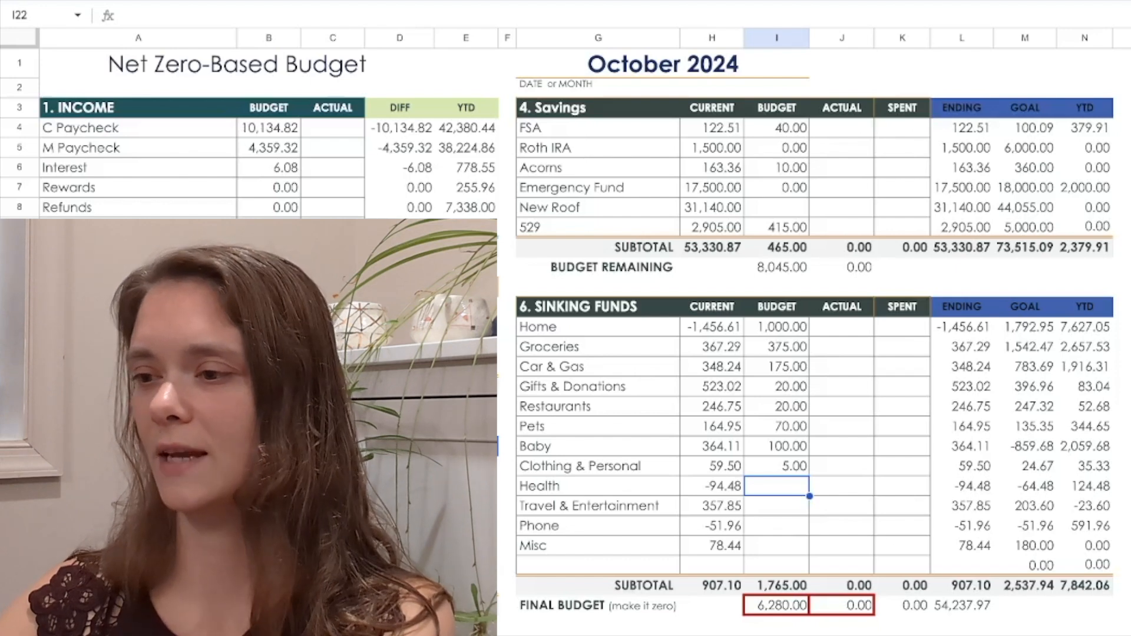
type("5")
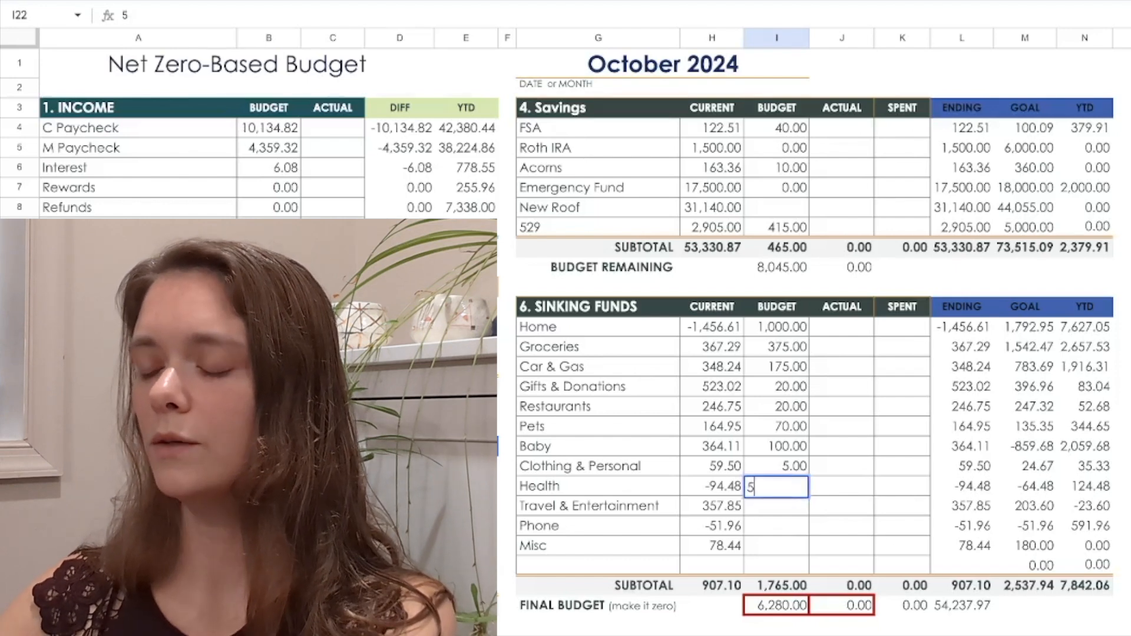
key("Return")
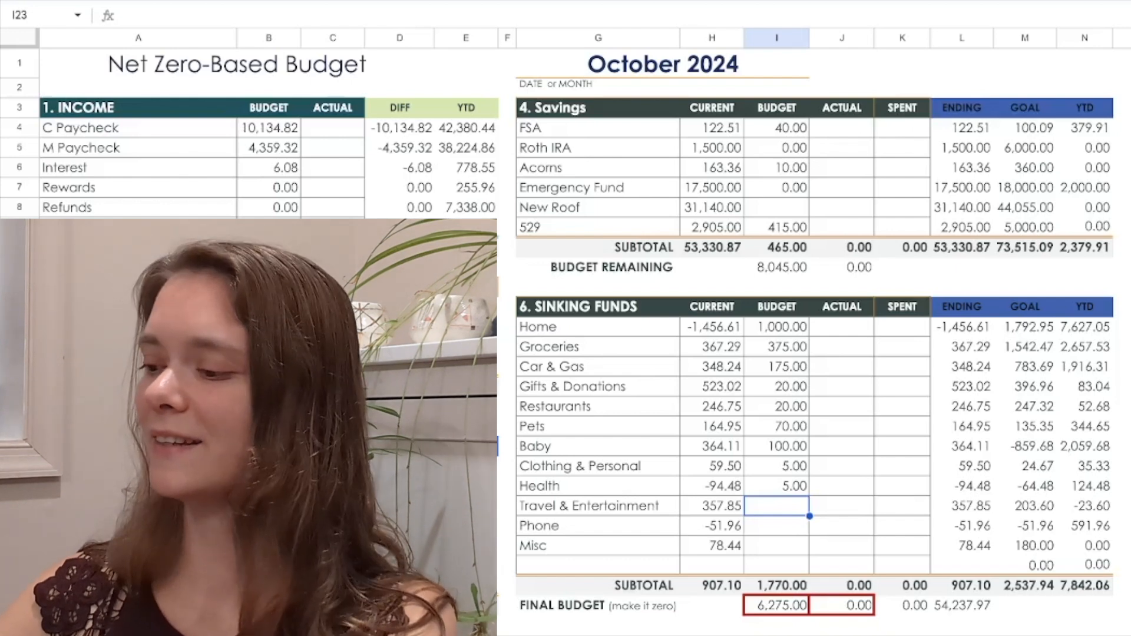
type("15")
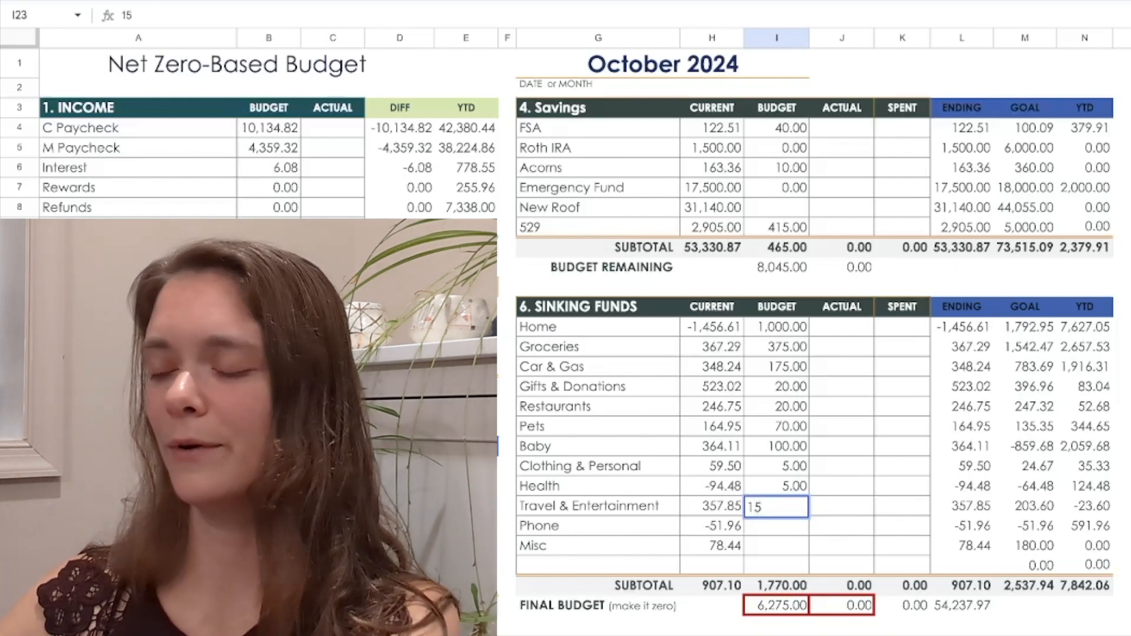
key("Return")
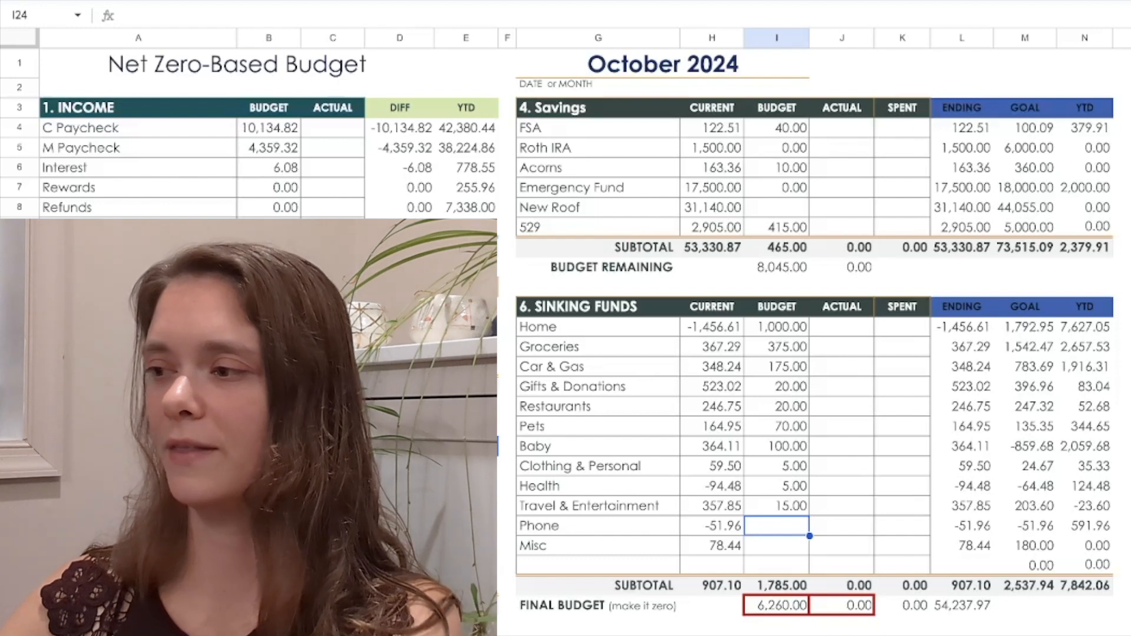
Budget 55 for Phone and 5 for Misc in Sinking Funds
type("55")
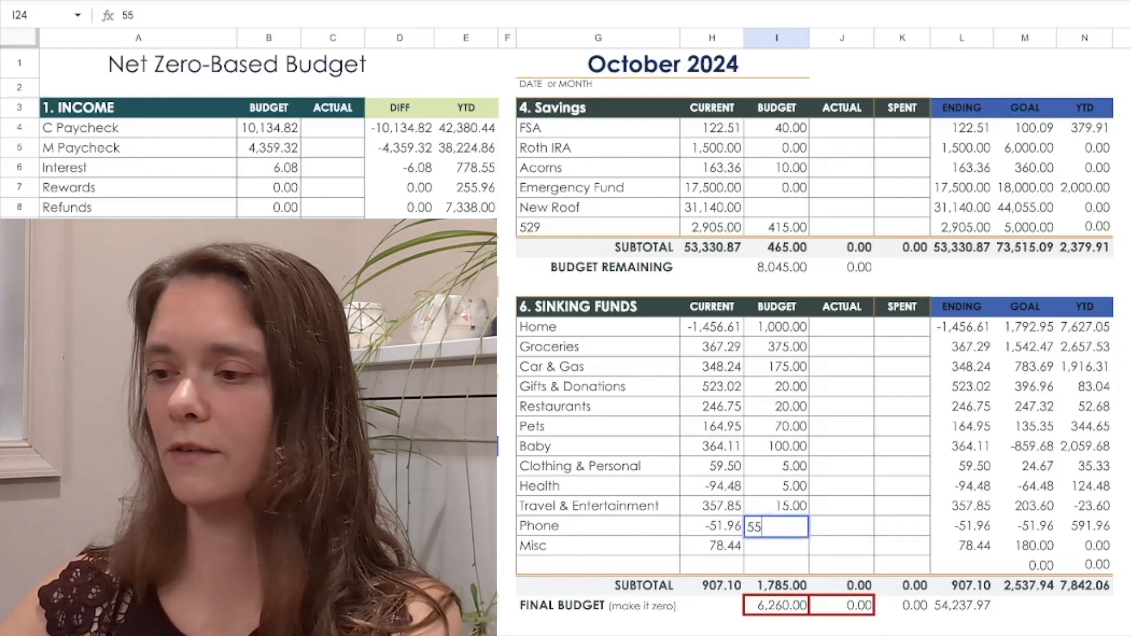
key("Return")
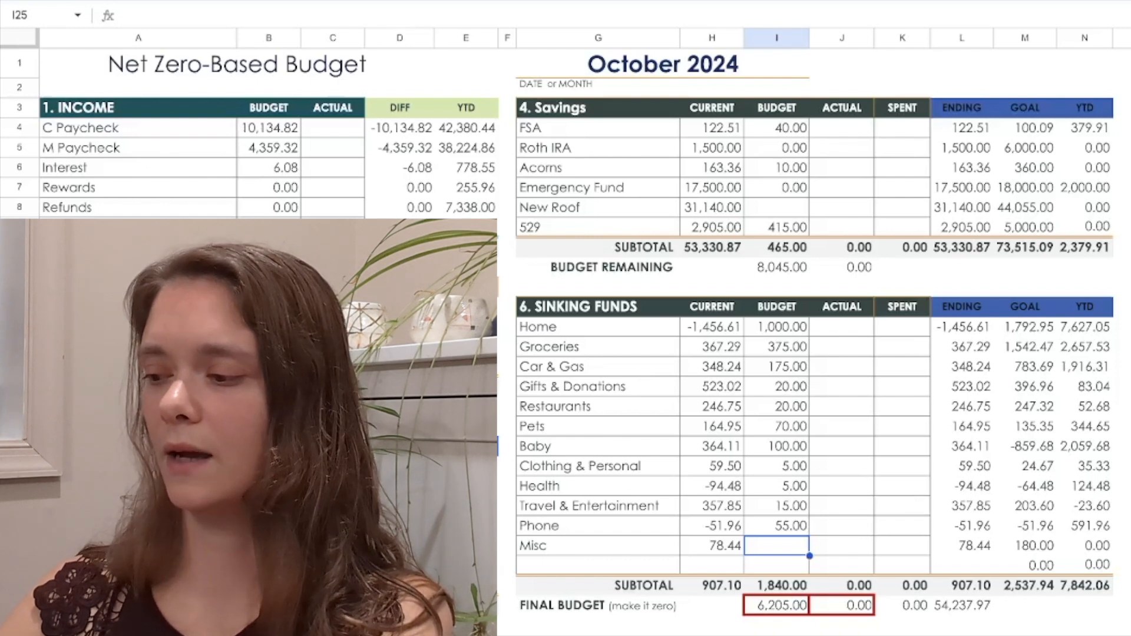
type("5")
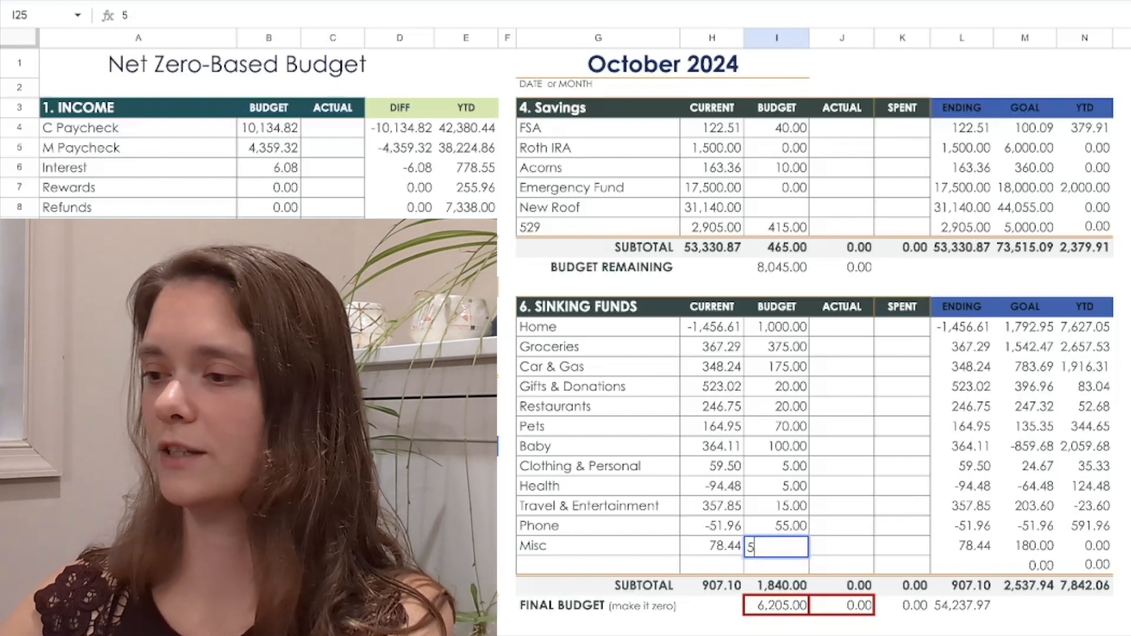
key("Return")
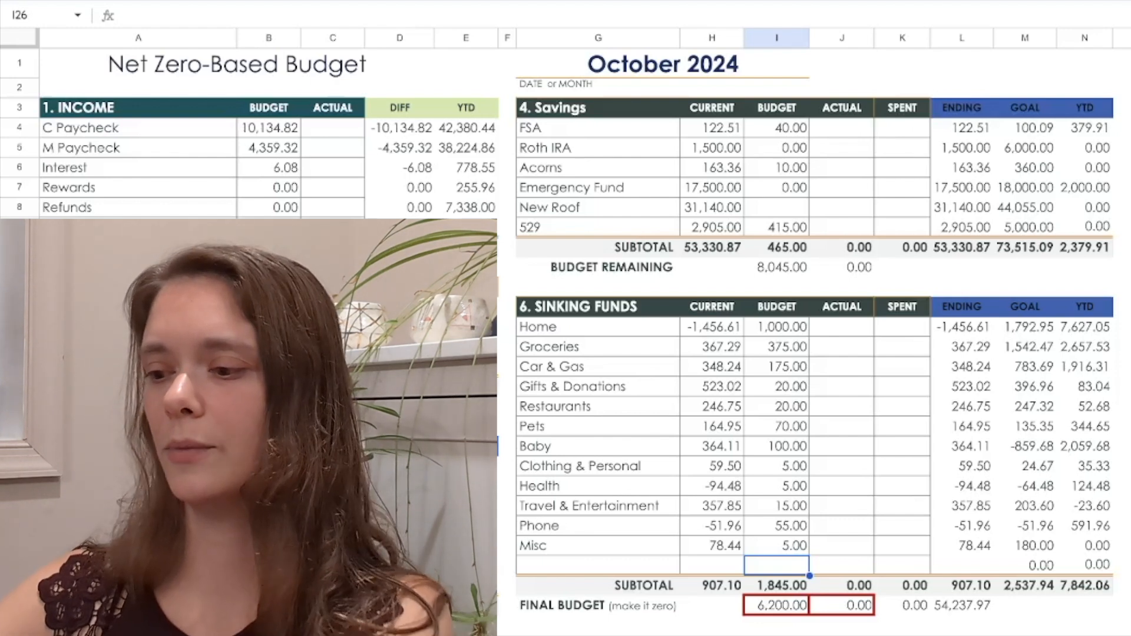
Assign the remaining 6200 to the New Roof budget in the Savings section
left_click(776, 207)
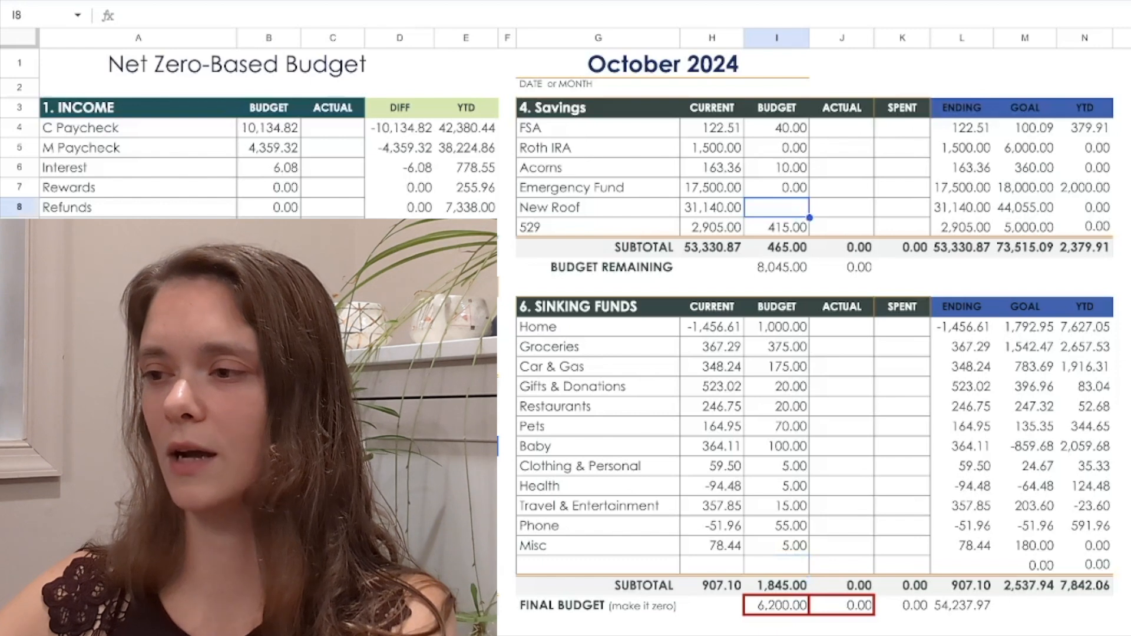
type("6200")
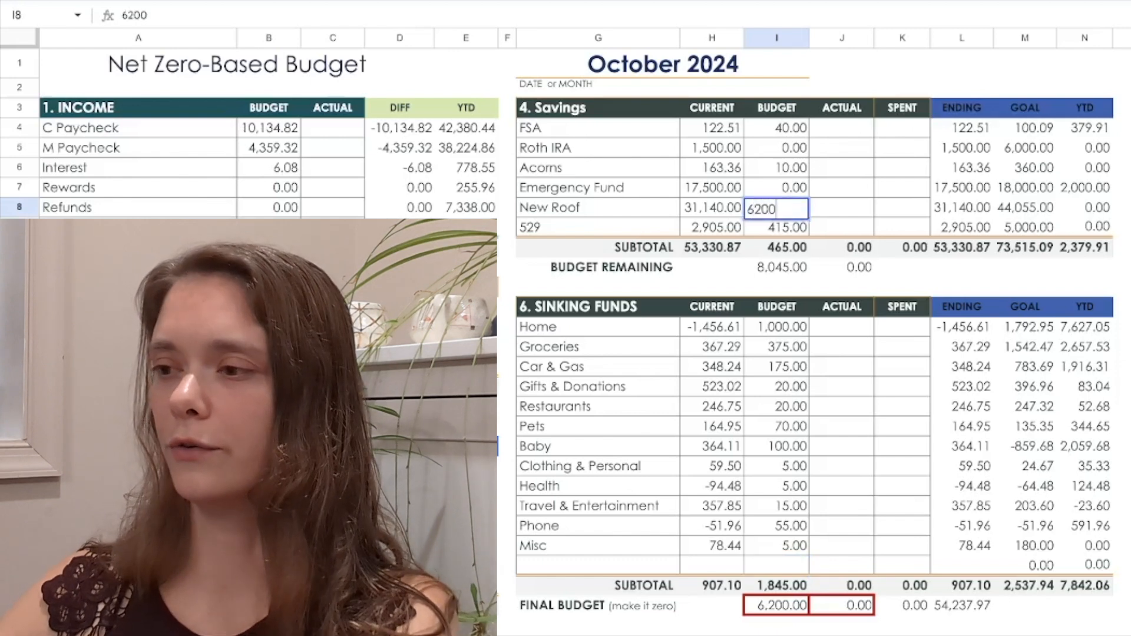
key("Return")
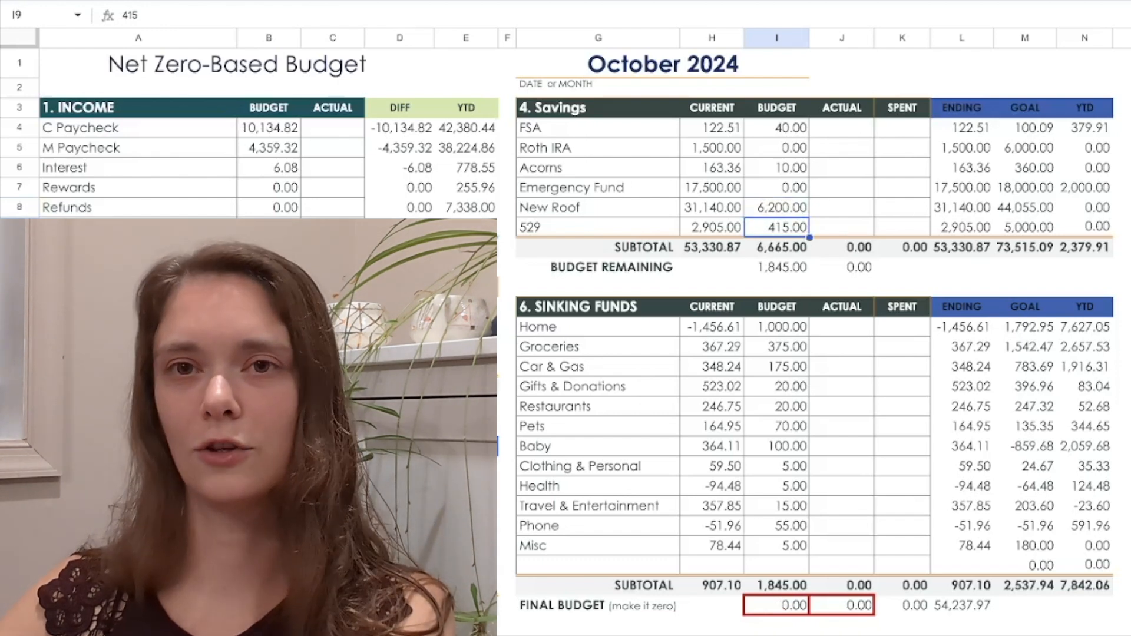